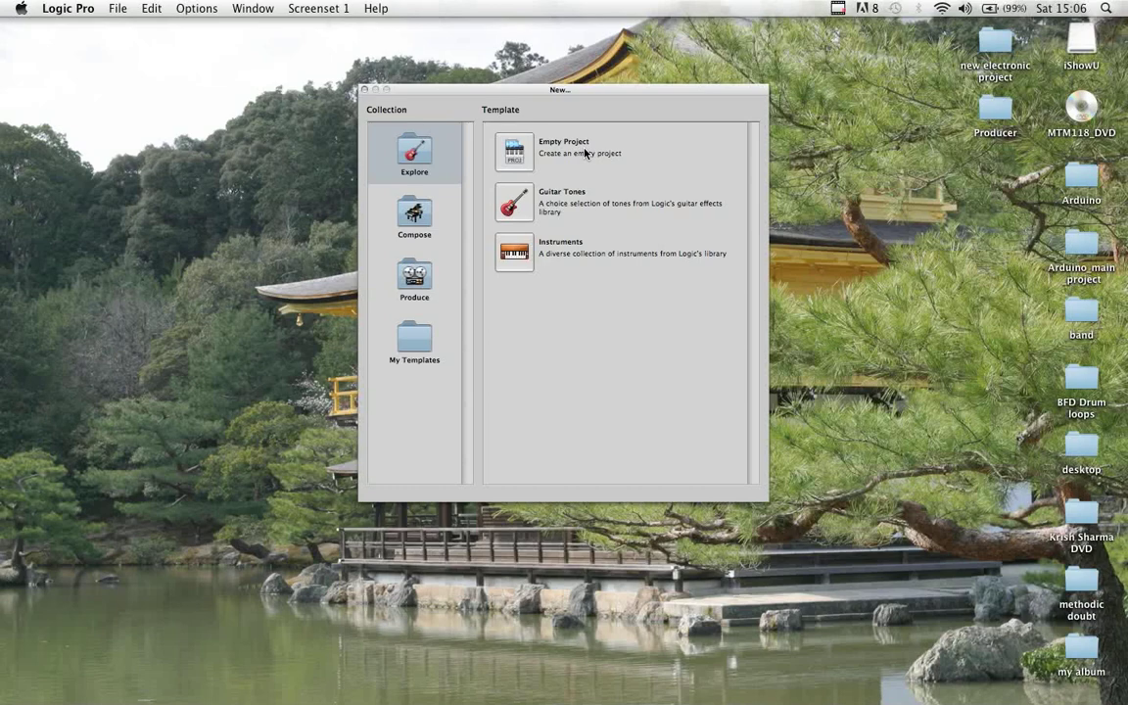
- Create an empty project with 16 multi-timbral Software Instrument tracks
{"action": "left_click", "coordinate": [513, 160]}
{"action": "left_click", "coordinate": [515, 98]}
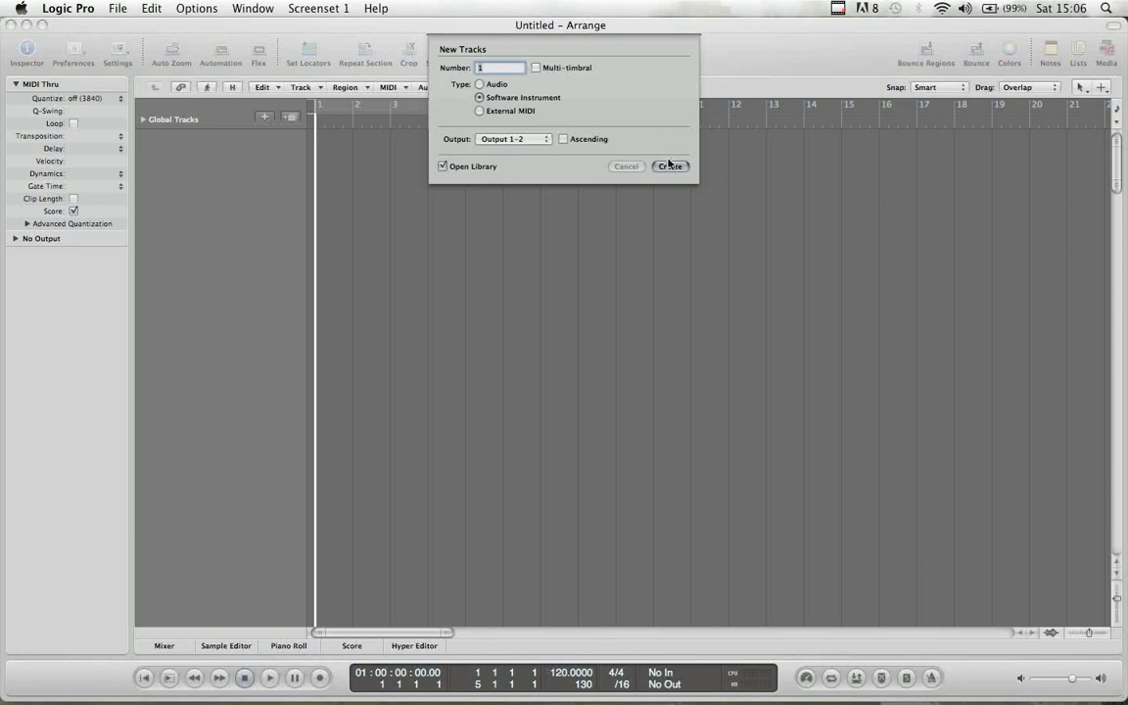
{"action": "type", "text": "16"}
{"action": "left_click", "coordinate": [536, 67]}
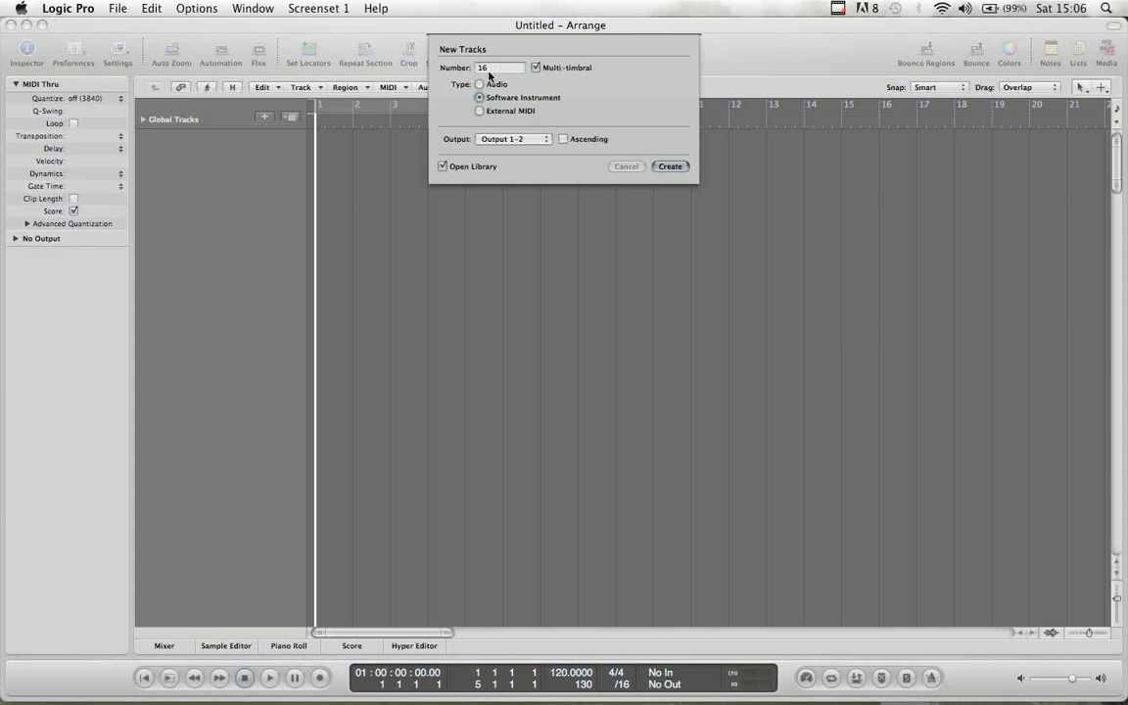
{"action": "left_click", "coordinate": [670, 168]}
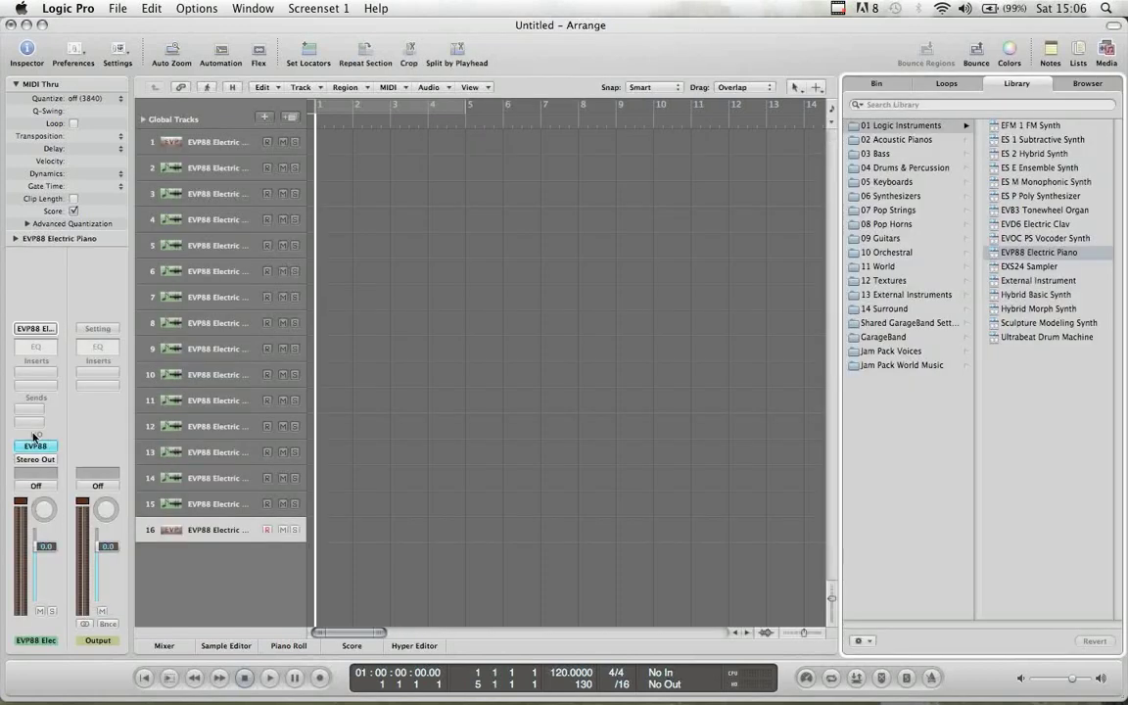
- Select several tracks and browse the instrument plug-in list without choosing one
{"action": "left_click", "coordinate": [201, 402]}
{"action": "left_click", "coordinate": [216, 302]}
{"action": "left_click", "coordinate": [216, 371]}
{"action": "left_click", "coordinate": [213, 220]}
{"action": "left_click", "coordinate": [220, 297]}
{"action": "left_click", "coordinate": [227, 374]}
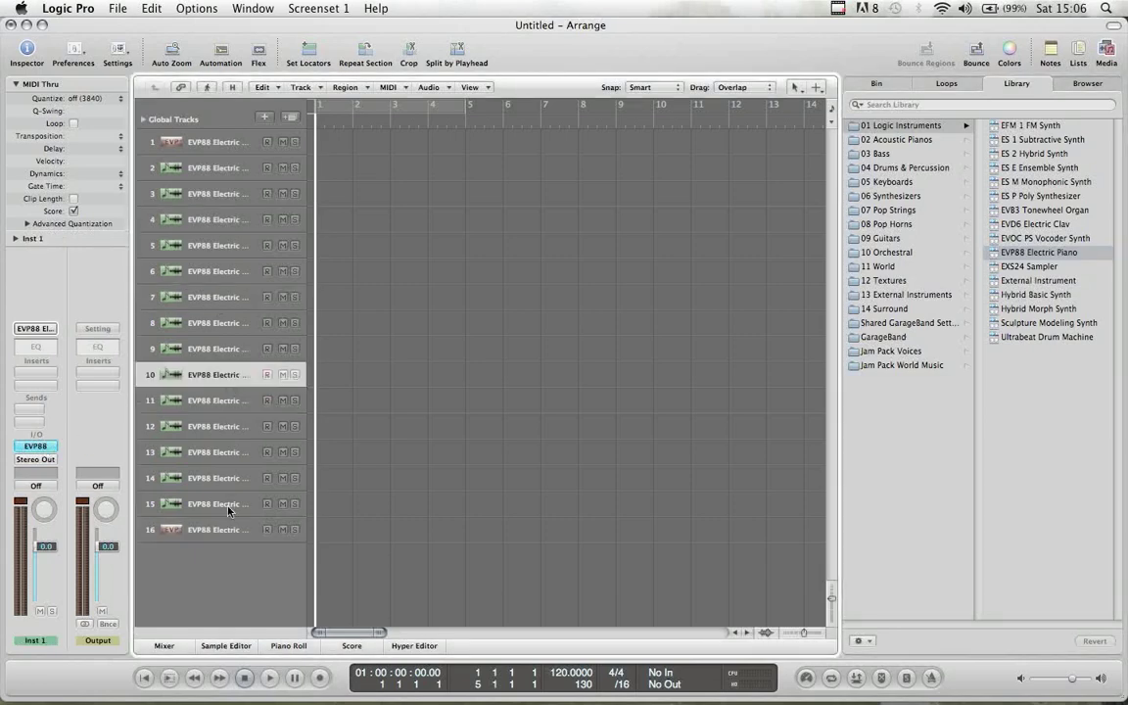
{"action": "left_click", "coordinate": [223, 503]}
{"action": "left_click", "coordinate": [35, 448]}
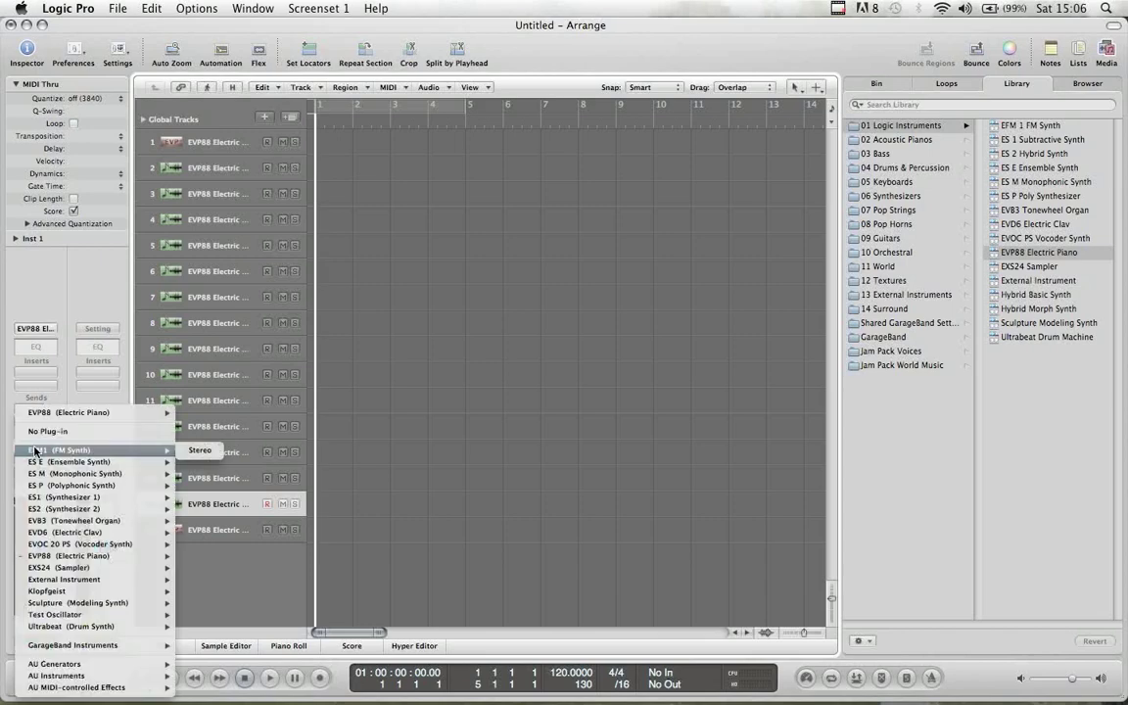
{"action": "mouse_move", "coordinate": [56, 675]}
{"action": "mouse_move", "coordinate": [208, 675]}
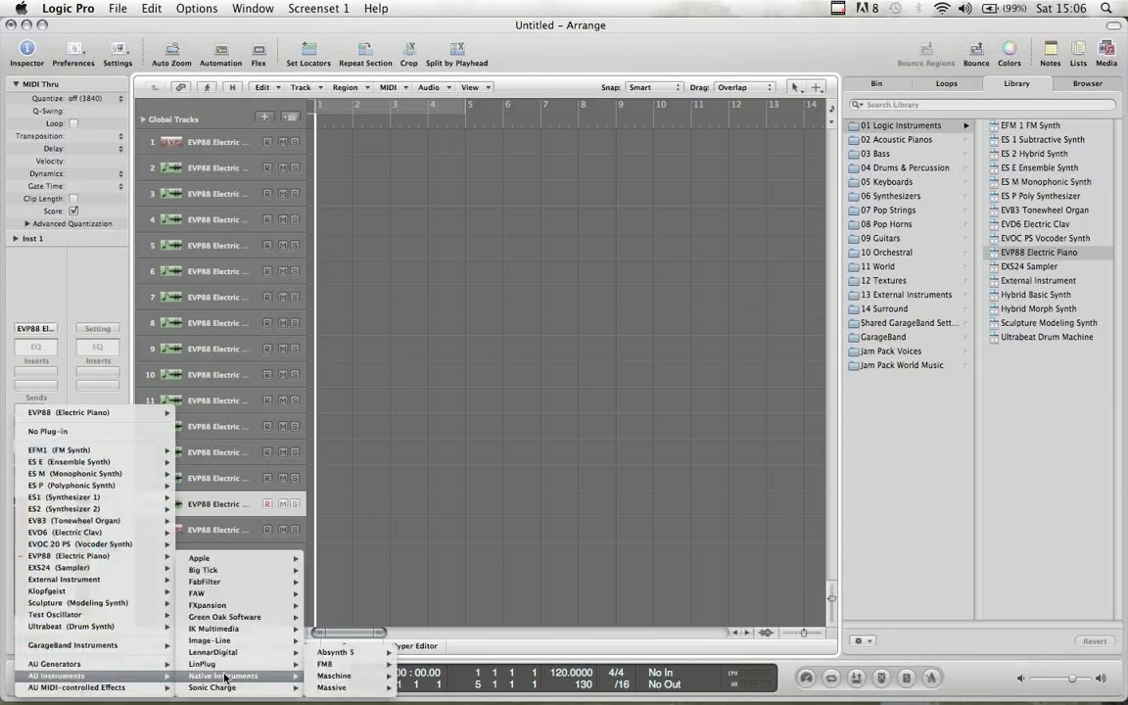
{"action": "left_click", "coordinate": [561, 352]}
- Check the MIDI channels of tracks 1 and 2 in the track parameters
{"action": "left_click", "coordinate": [186, 169]}
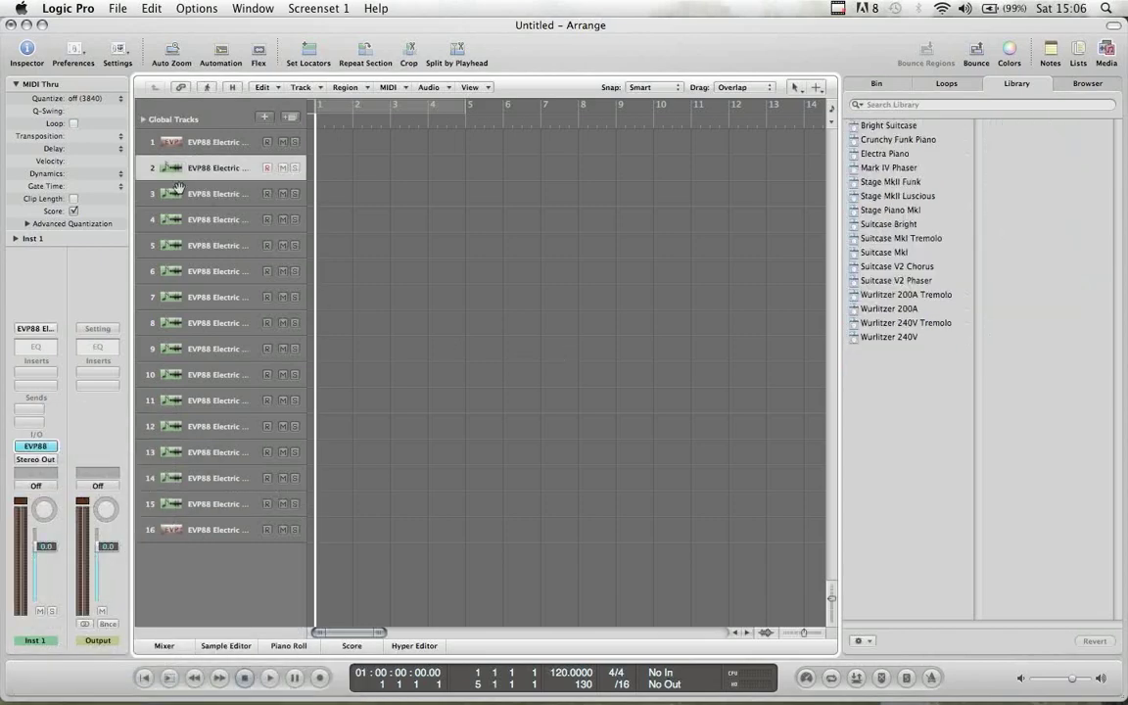
{"action": "left_click", "coordinate": [16, 239]}
{"action": "left_click", "coordinate": [189, 143]}
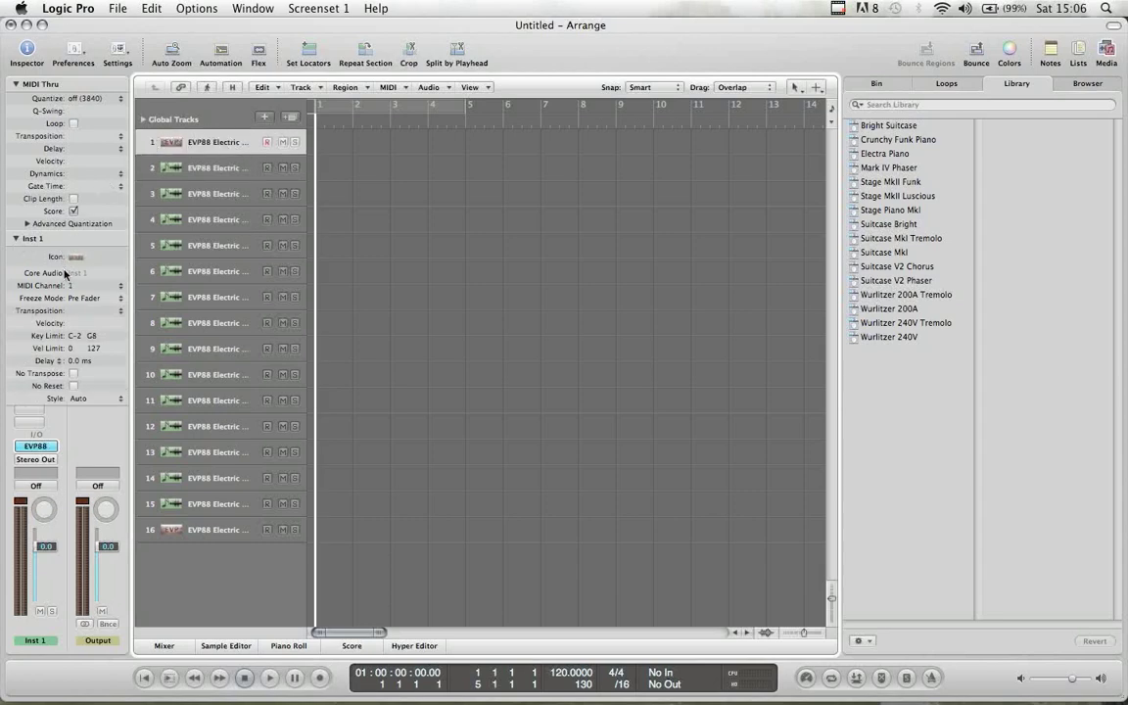
{"action": "left_click", "coordinate": [196, 168]}
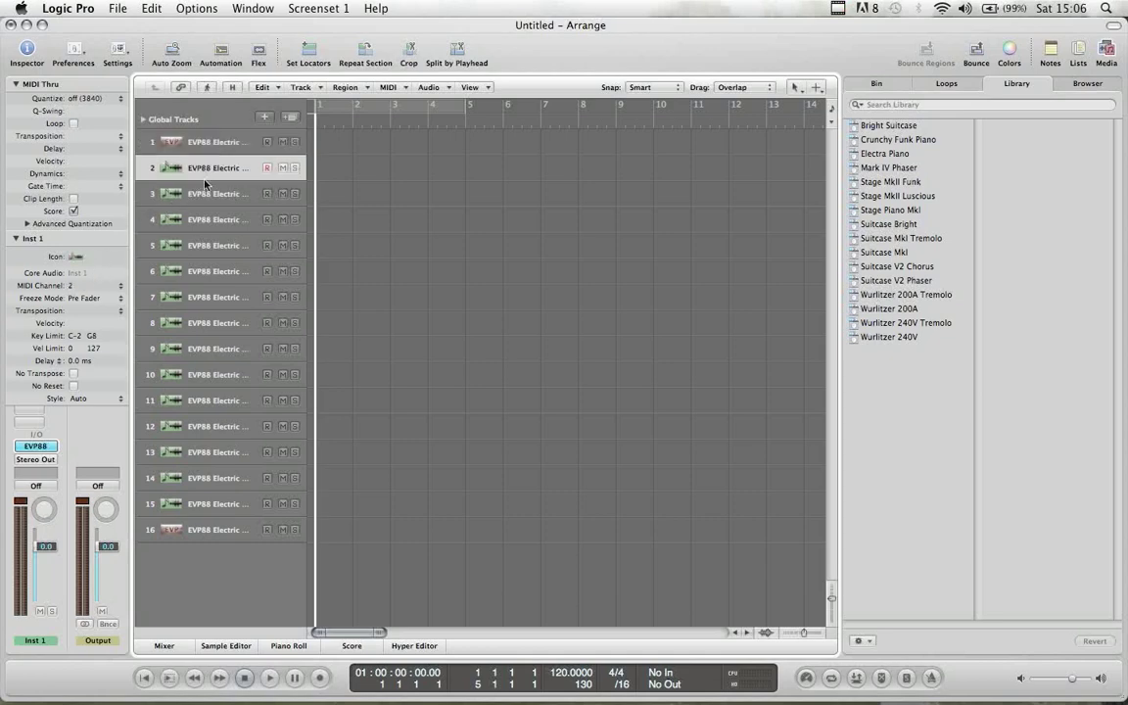
{"action": "left_click", "coordinate": [206, 299]}
{"action": "left_click", "coordinate": [213, 400]}
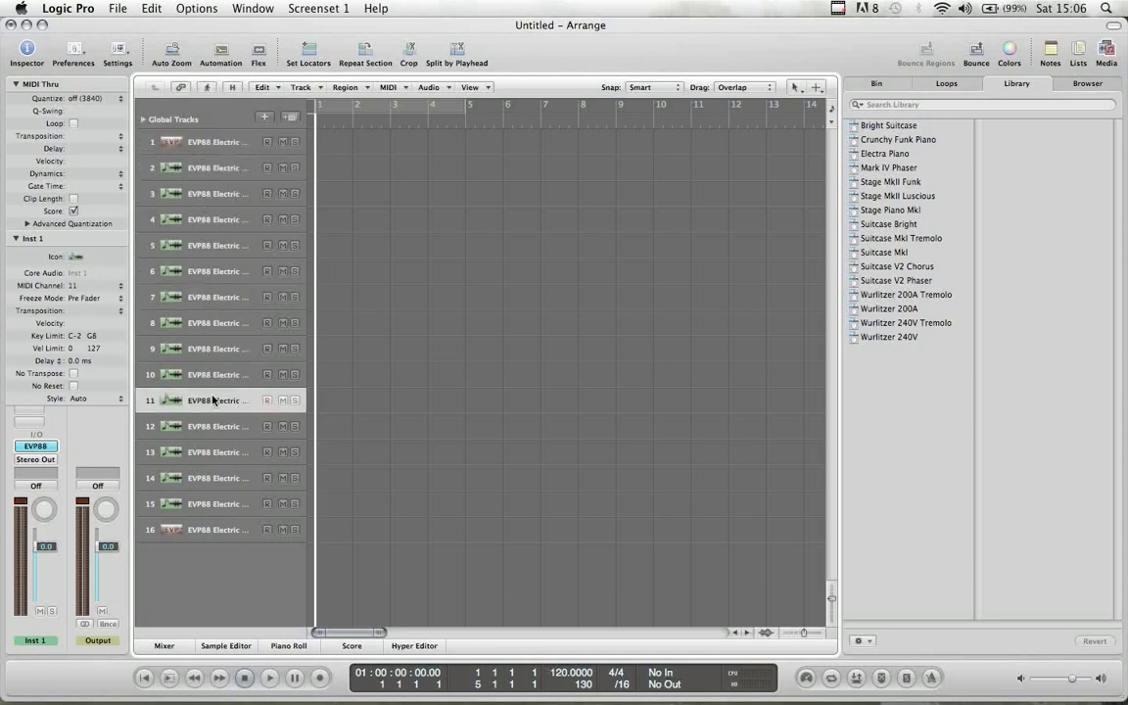
- Load IK Multimedia Philharmonik Multi Output (16xStereo) into the instrument slot
{"action": "left_click", "coordinate": [30, 445]}
{"action": "mouse_move", "coordinate": [107, 675]}
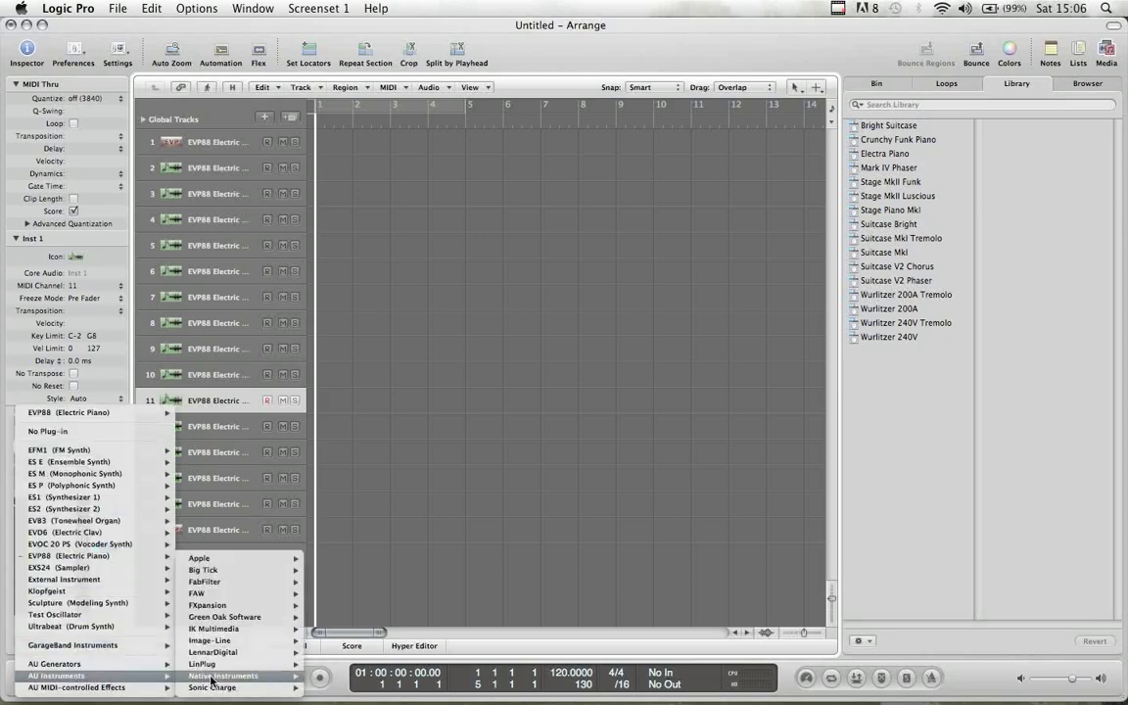
{"action": "mouse_move", "coordinate": [235, 628]}
{"action": "mouse_move", "coordinate": [323, 629]}
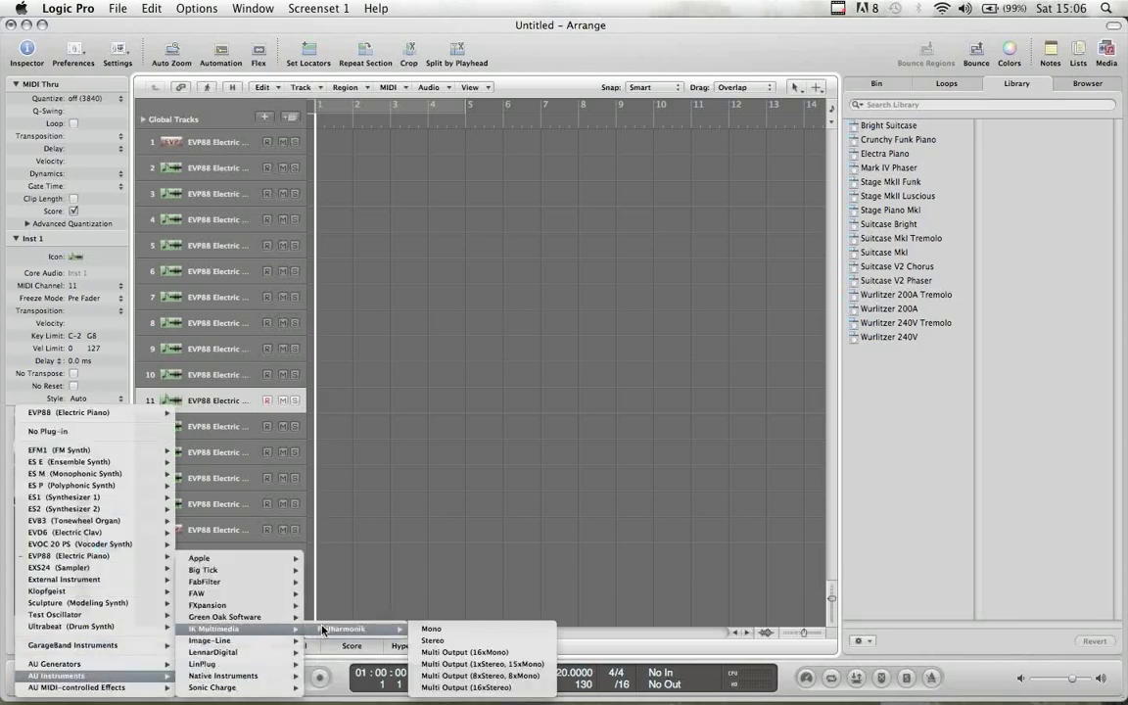
{"action": "left_click", "coordinate": [473, 688]}
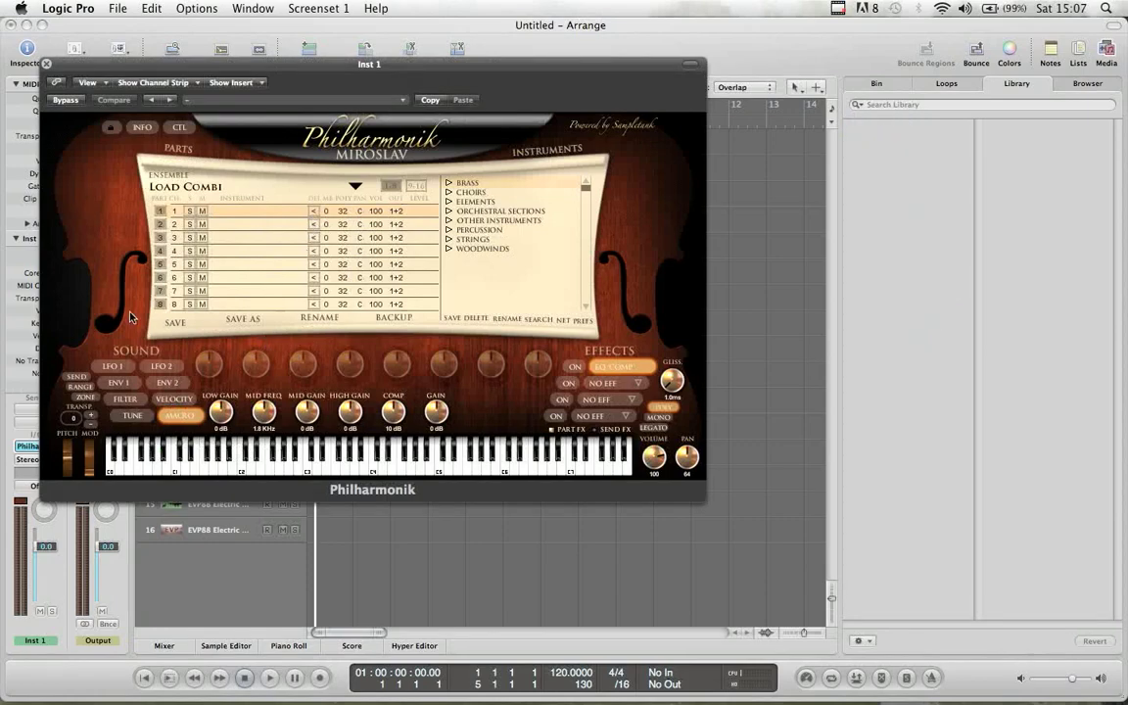
- Move the Philharmonik window aside and set part 3's MIDI channel to 3
{"action": "left_click_drag", "start_coordinate": [93, 61], "coordinate": [469, 40]}
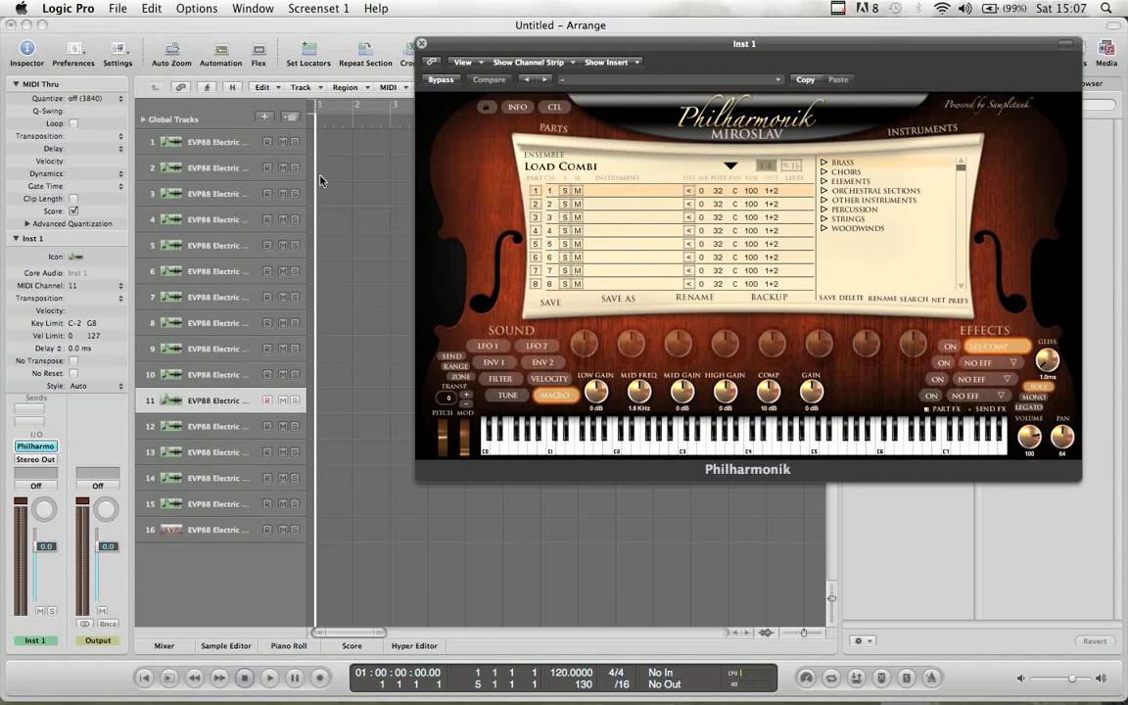
{"action": "left_click", "coordinate": [222, 144]}
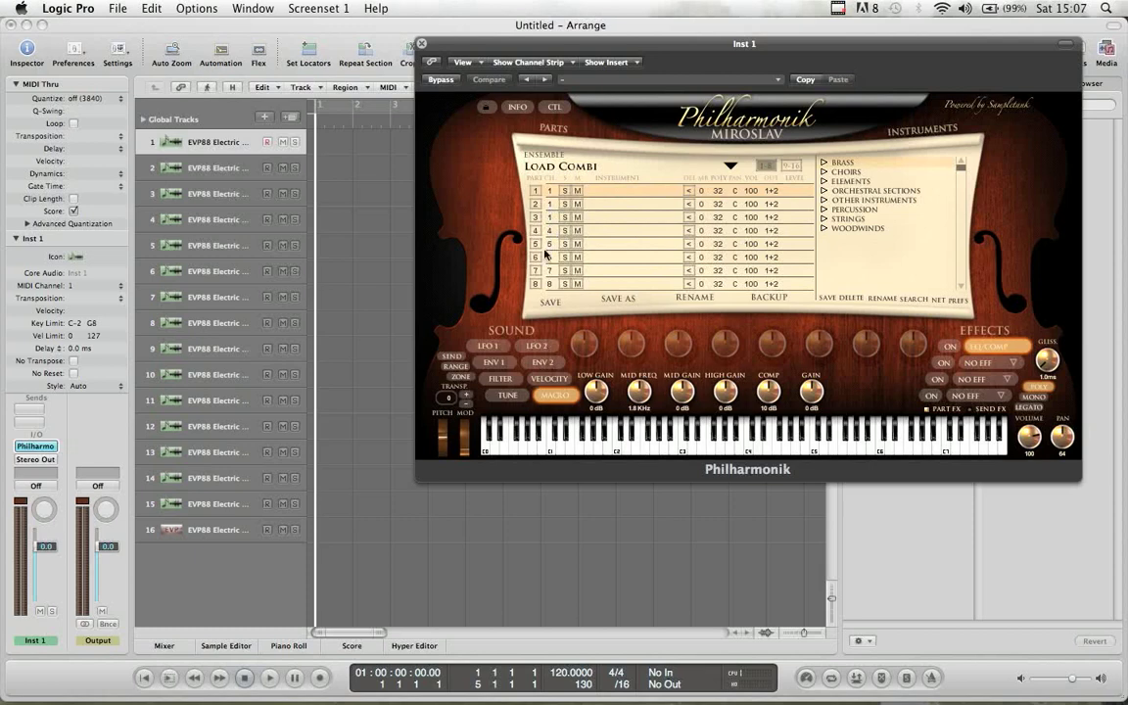
{"action": "left_click_drag", "start_coordinate": [551, 226], "coordinate": [550, 203]}
- Load the Ens 23 Violins preset from Multi Setups > Strings > Ens Strings
{"action": "left_click", "coordinate": [734, 167]}
{"action": "mouse_move", "coordinate": [765, 214]}
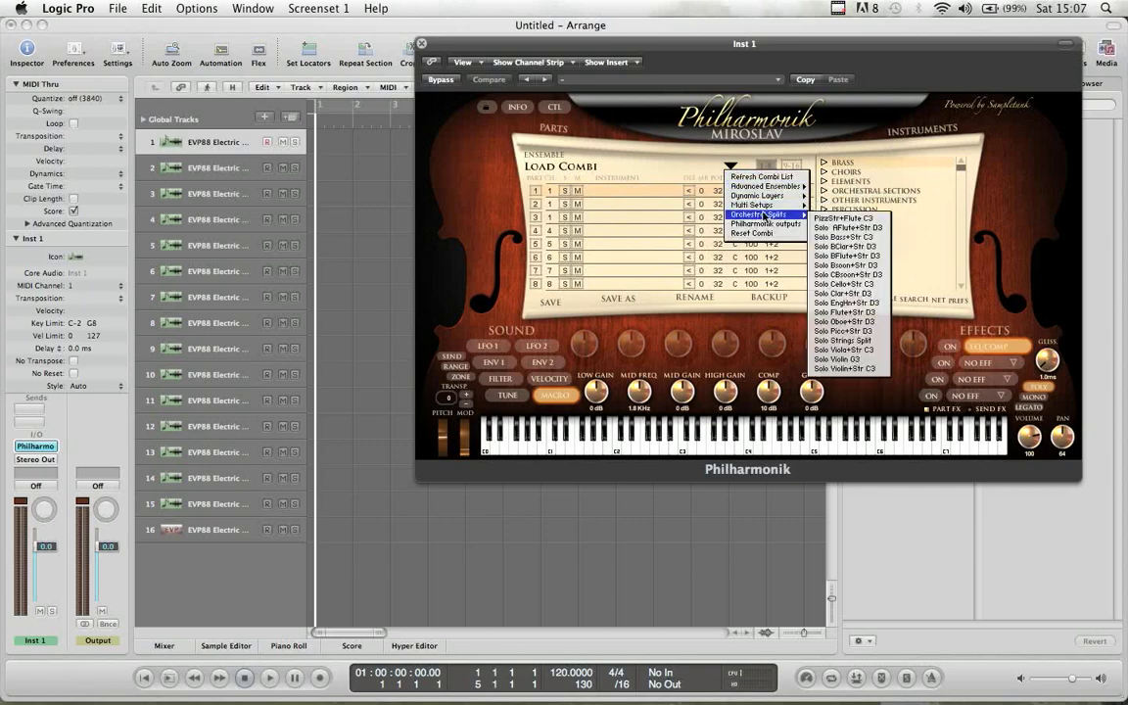
{"action": "mouse_move", "coordinate": [798, 206]}
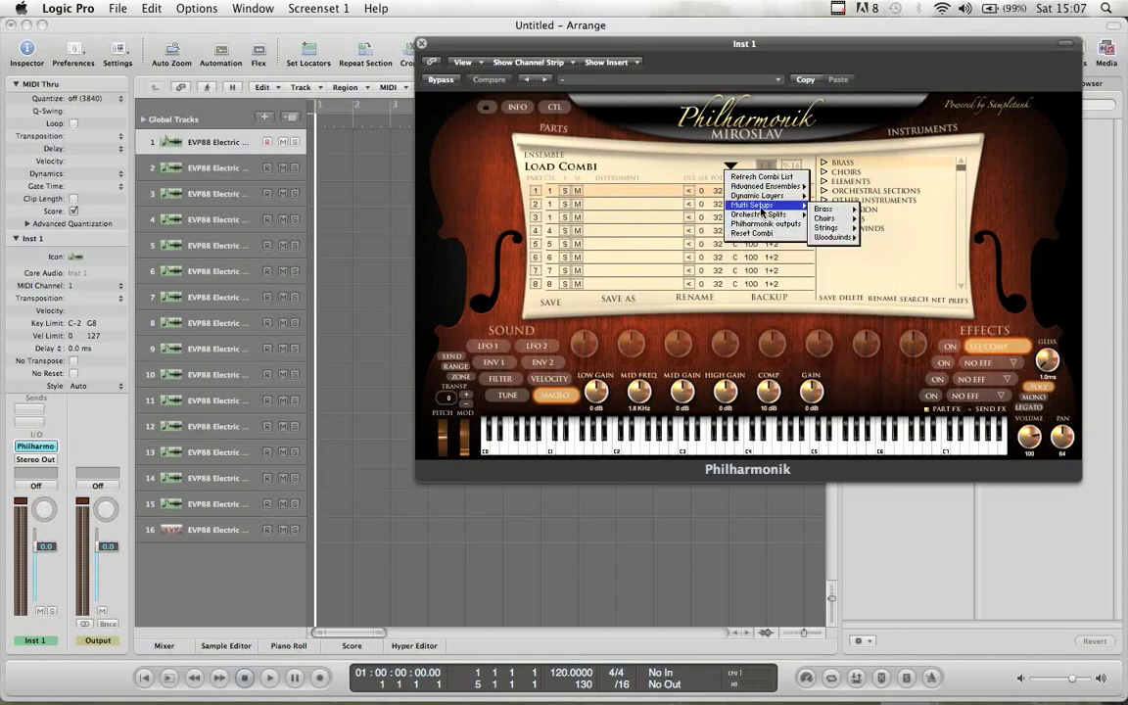
{"action": "mouse_move", "coordinate": [830, 227]}
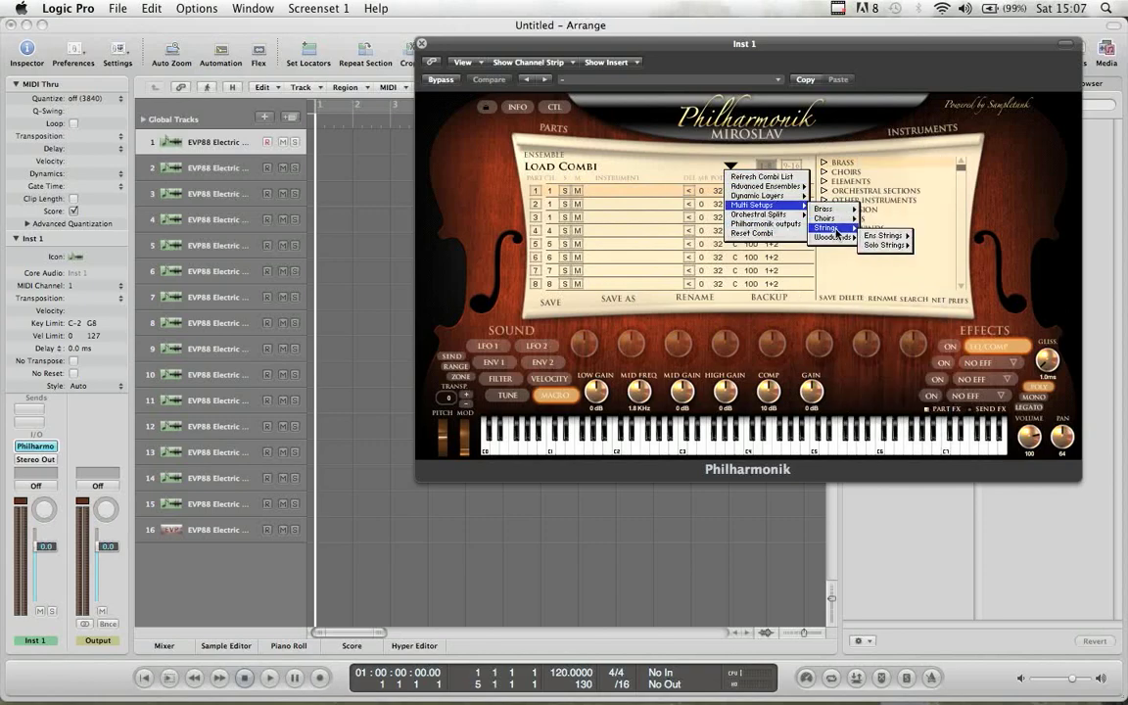
{"action": "mouse_move", "coordinate": [883, 236]}
{"action": "left_click", "coordinate": [938, 256]}
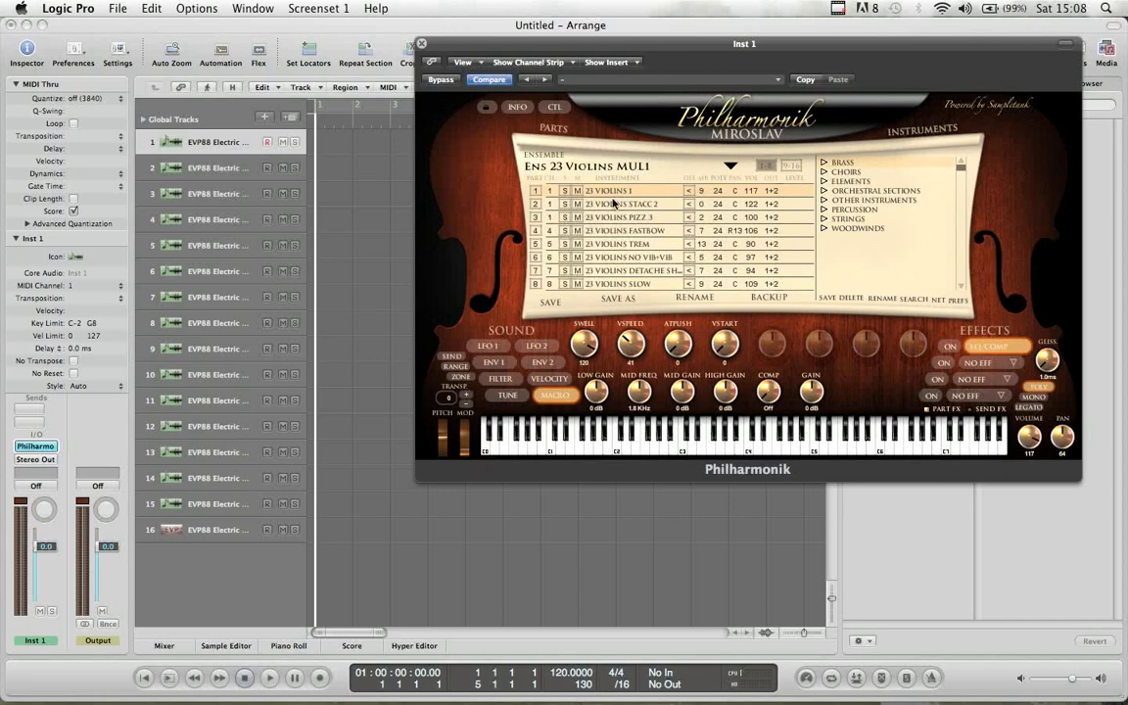
- Select track 3, review parts 9–16 and 1–8, then close Philharmonik
{"action": "left_click", "coordinate": [194, 140]}
{"action": "left_click", "coordinate": [206, 199]}
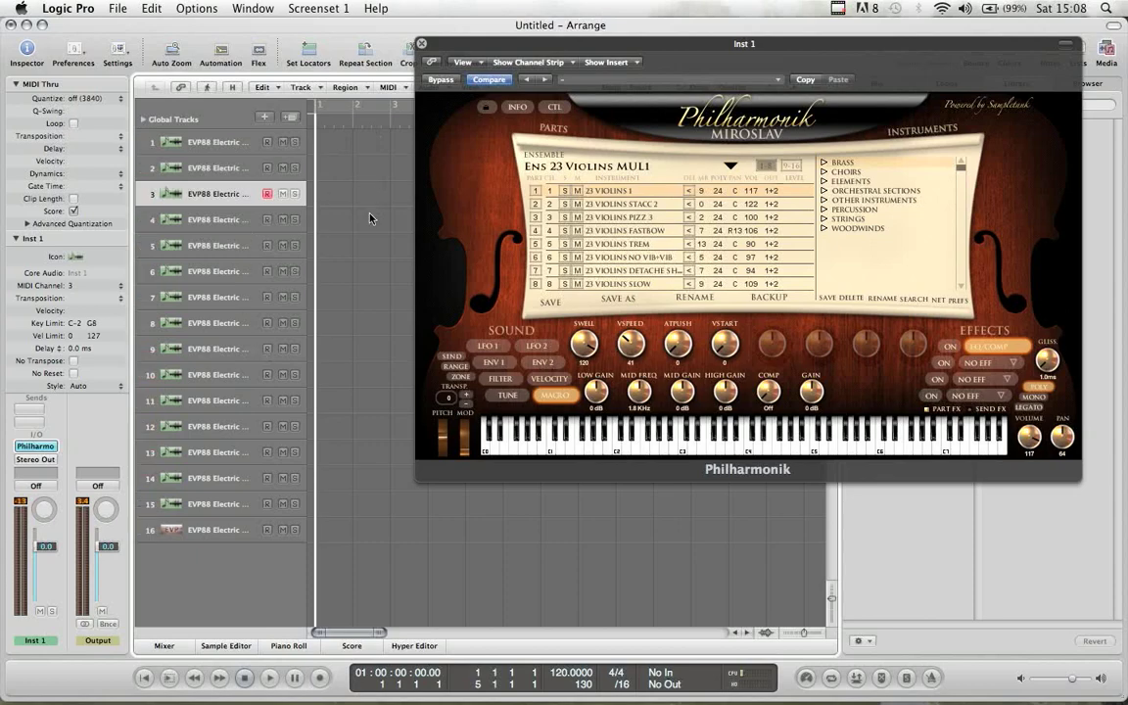
{"action": "left_click_drag", "start_coordinate": [457, 40], "coordinate": [585, 53]}
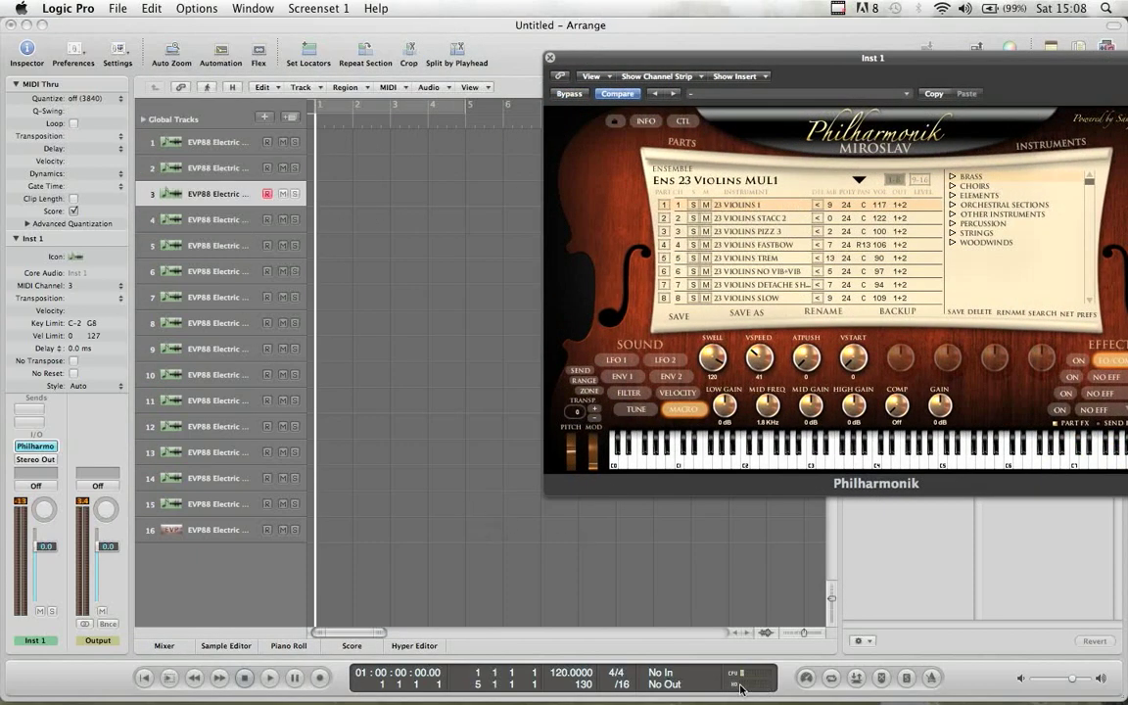
{"action": "left_click_drag", "start_coordinate": [623, 60], "coordinate": [500, 36]}
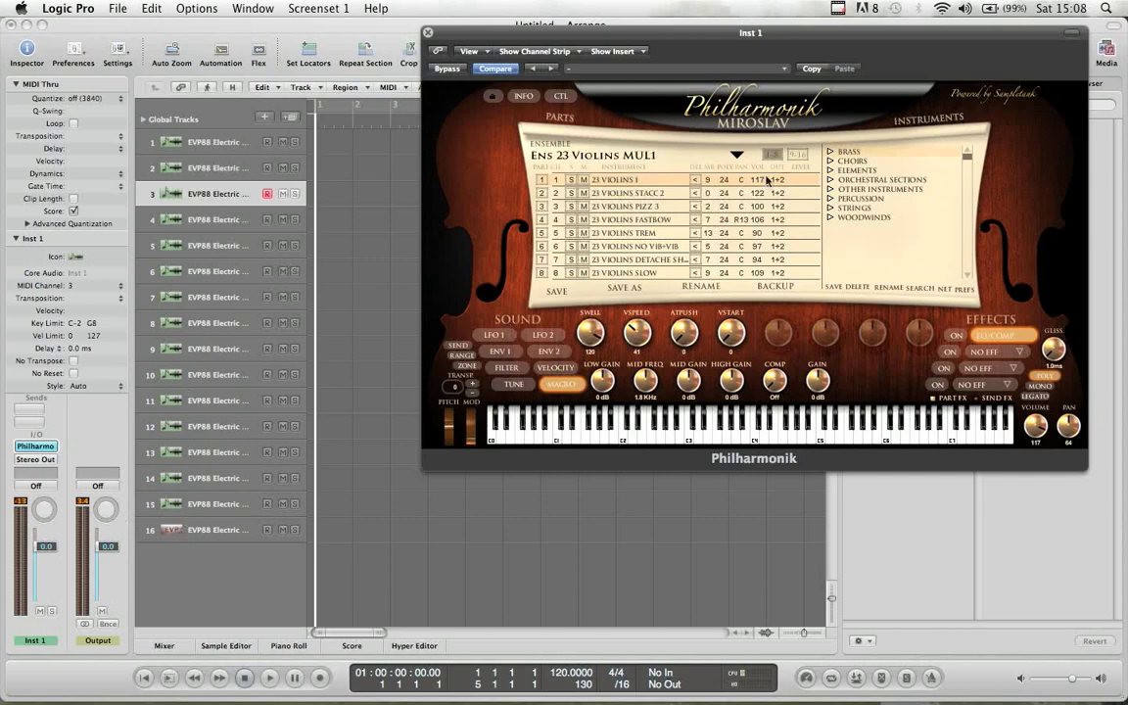
{"action": "left_click", "coordinate": [803, 153]}
{"action": "left_click", "coordinate": [778, 155]}
{"action": "left_click", "coordinate": [428, 35]}
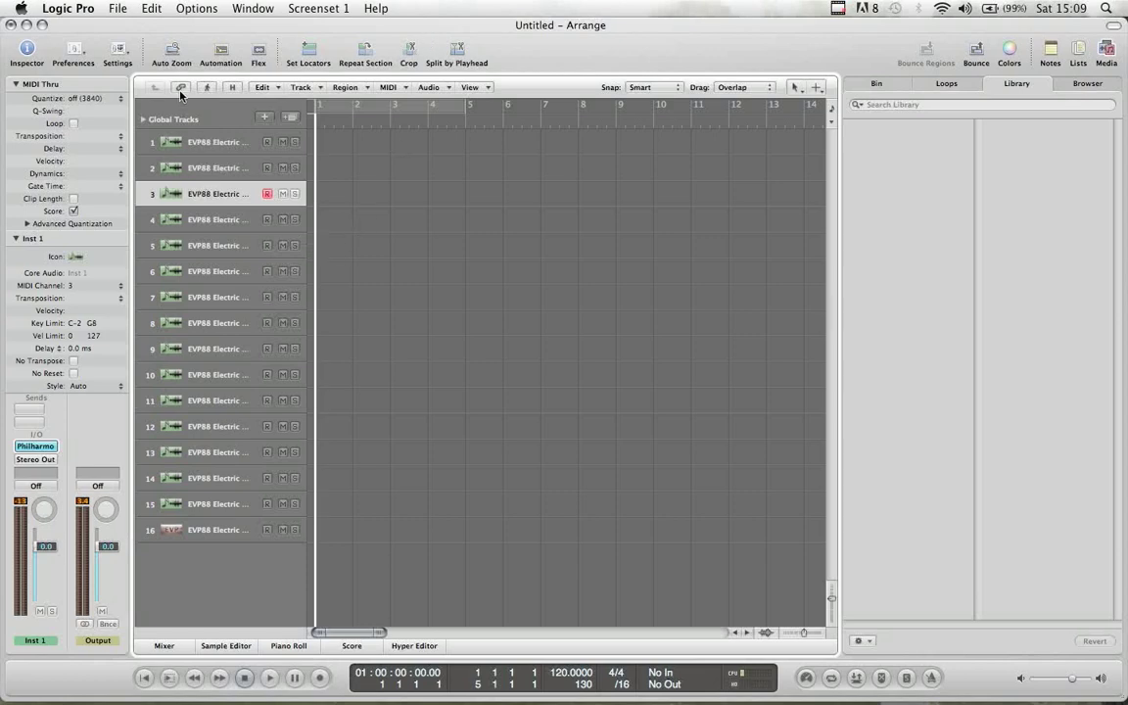
- Lower track 3's volume automation to -2.2 dB, nudge the Inst 1 fader, and reopen Philharmonik
{"action": "left_click", "coordinate": [216, 51]}
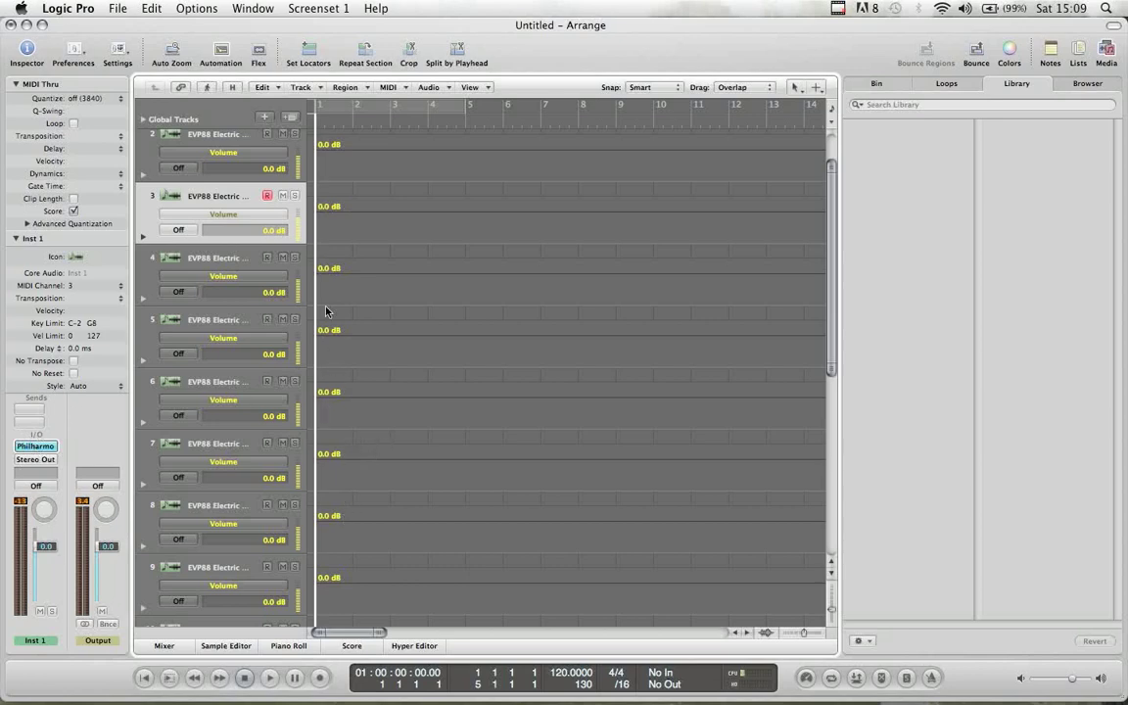
{"action": "mouse_move", "coordinate": [319, 215]}
{"action": "left_mouse_down"}
{"action": "mouse_move", "coordinate": [318, 233]}
{"action": "mouse_move", "coordinate": [318, 209]}
{"action": "left_mouse_up"}
{"action": "left_click_drag", "start_coordinate": [45, 549], "coordinate": [44, 544]}
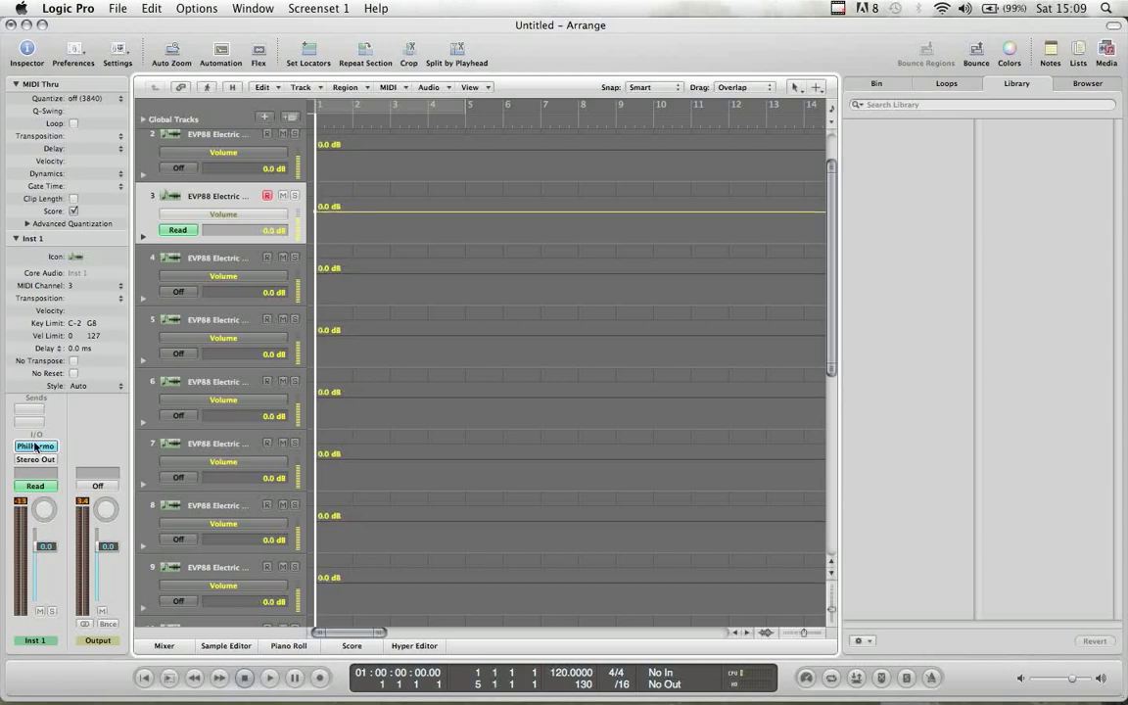
{"action": "left_click", "coordinate": [214, 51]}
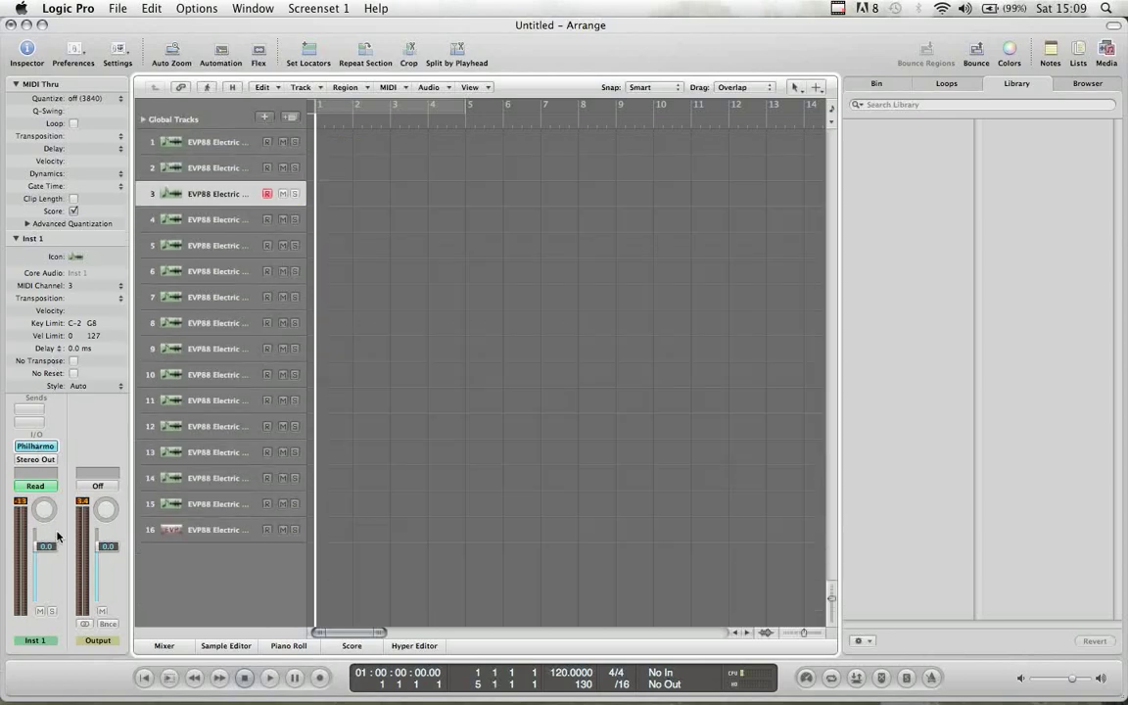
{"action": "left_click", "coordinate": [36, 445]}
{"action": "left_click_drag", "start_coordinate": [824, 49], "coordinate": [653, 87]}
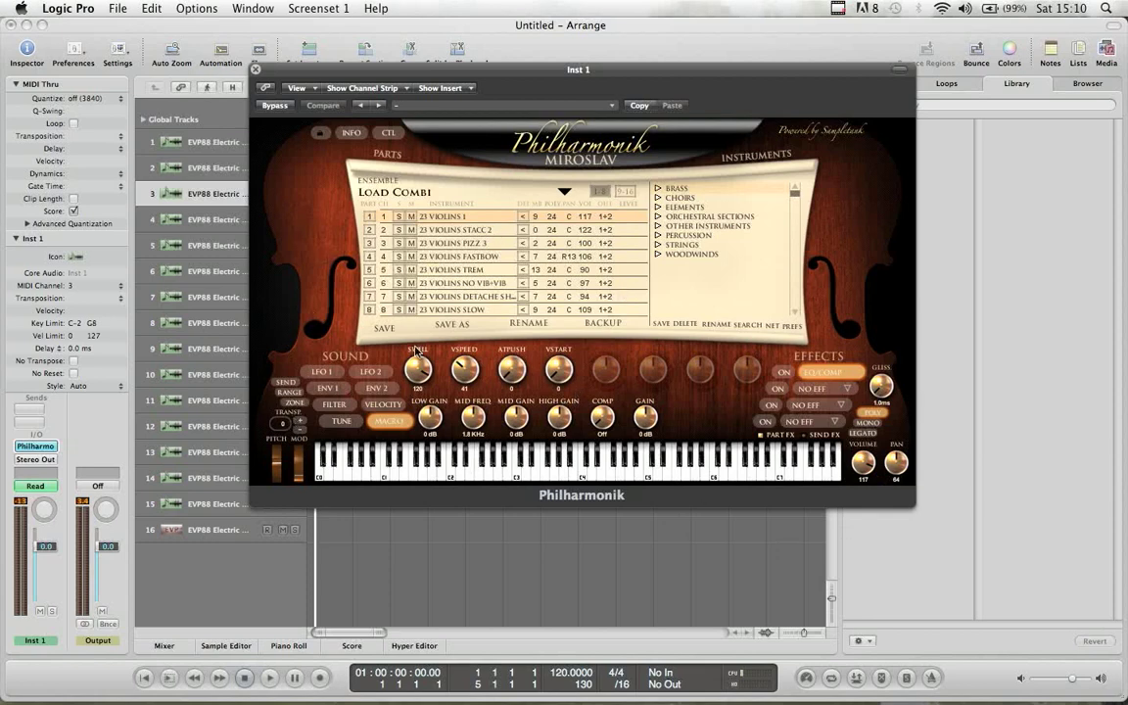
- Turn part 1's volume down to 92, review parts 1 and 2, and close Philharmonik
{"action": "left_click_drag", "start_coordinate": [862, 462], "coordinate": [809, 470]}
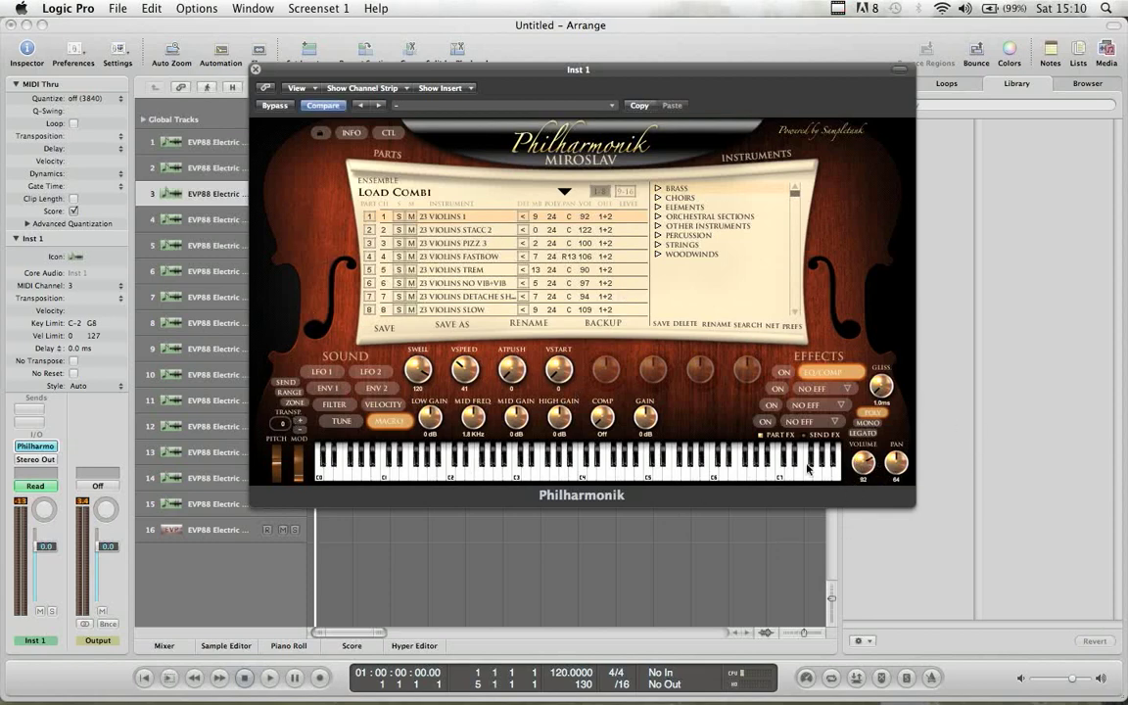
{"action": "left_click", "coordinate": [450, 232]}
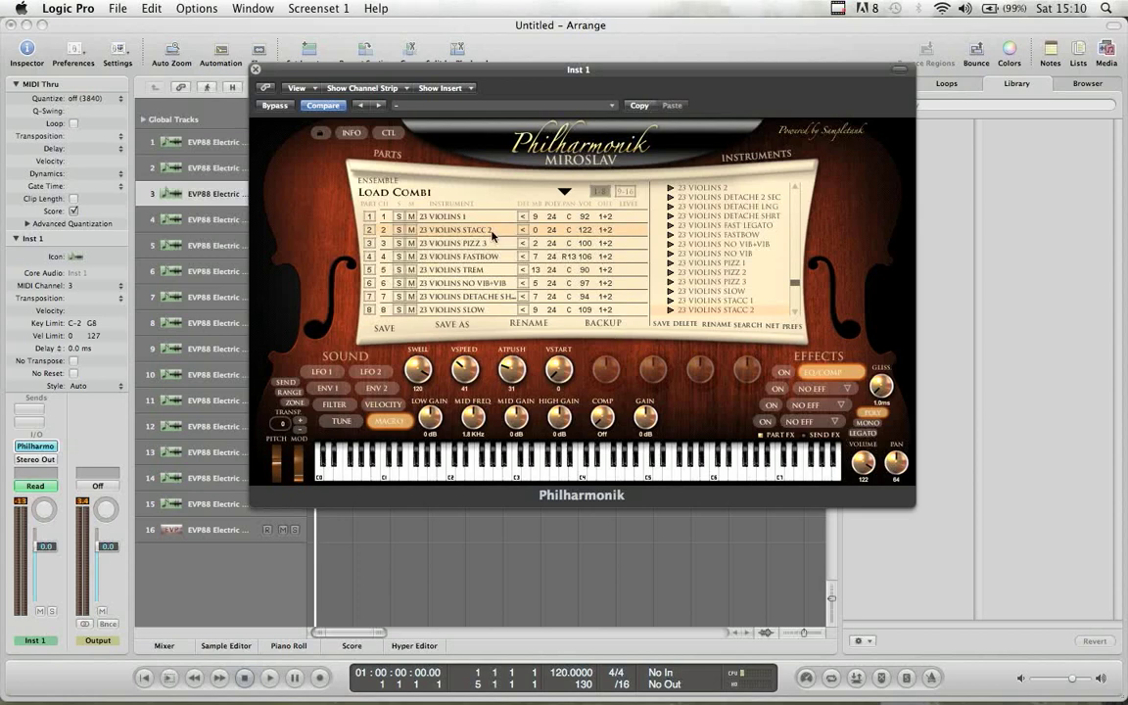
{"action": "left_click", "coordinate": [436, 218]}
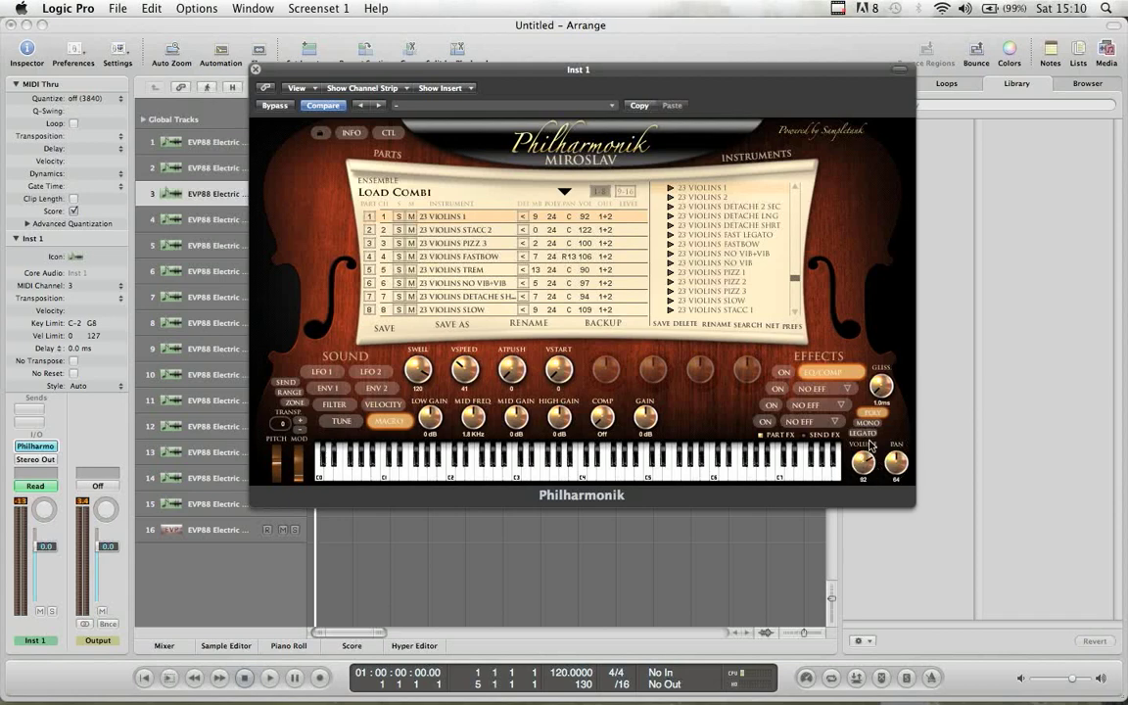
{"action": "left_click", "coordinate": [257, 71]}
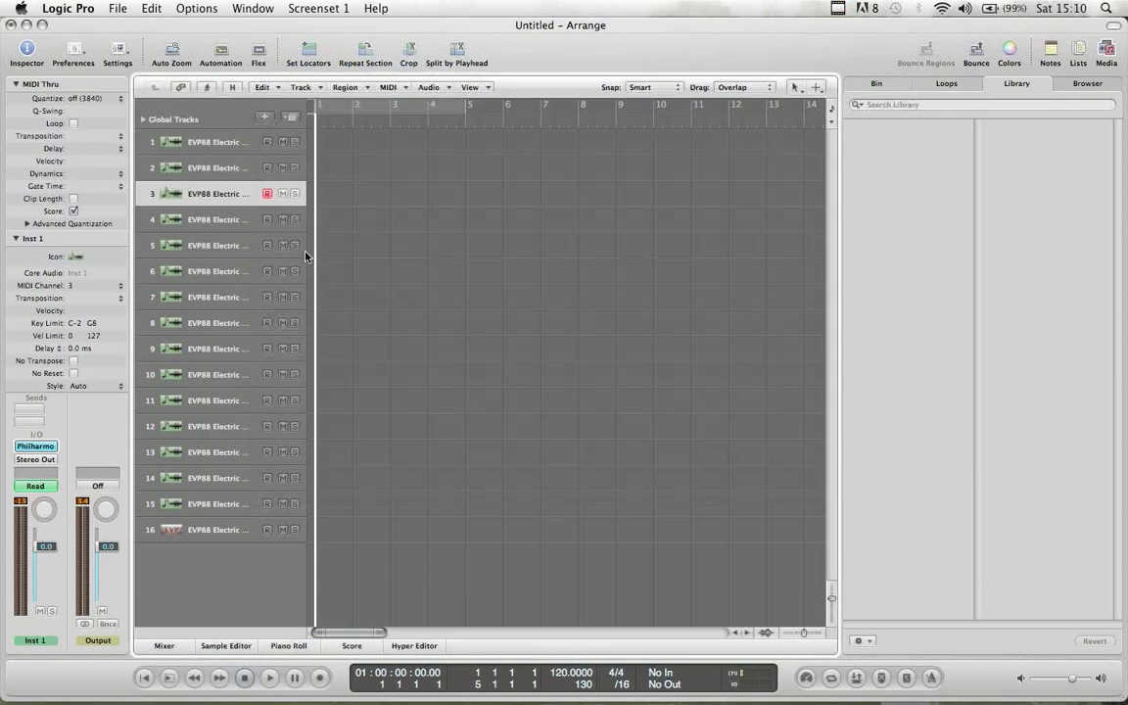
- Record a short MIDI take on track 1
{"action": "left_click", "coordinate": [212, 148]}
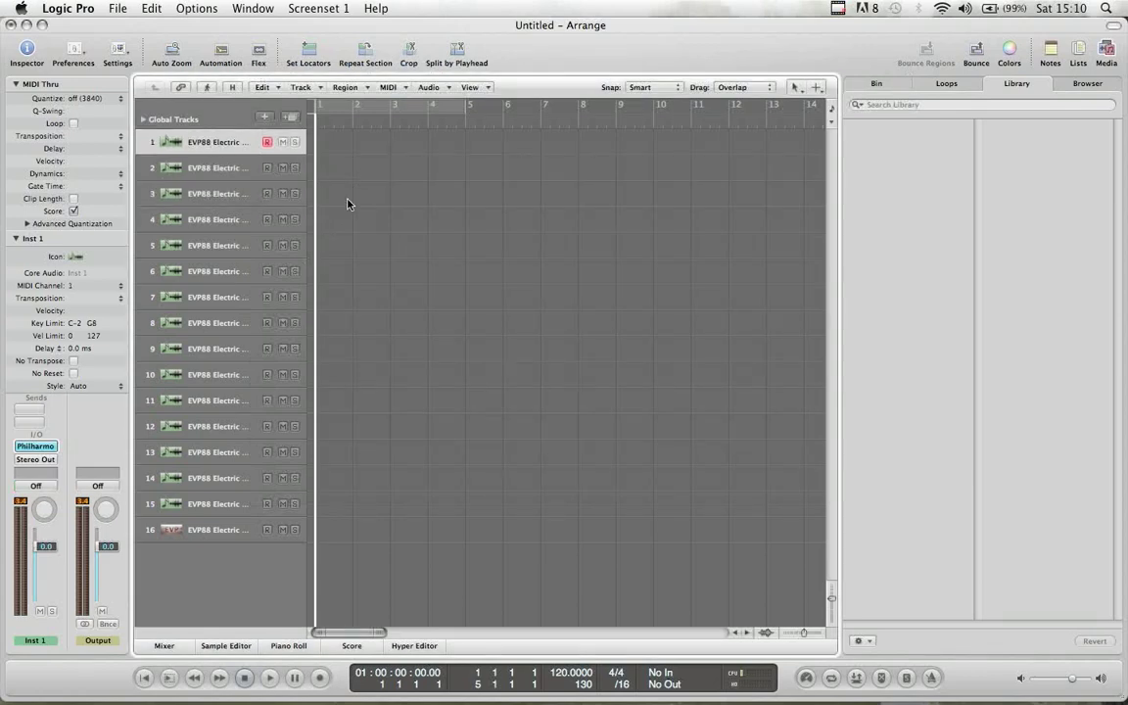
{"action": "left_click", "coordinate": [221, 54]}
{"action": "left_click", "coordinate": [222, 55]}
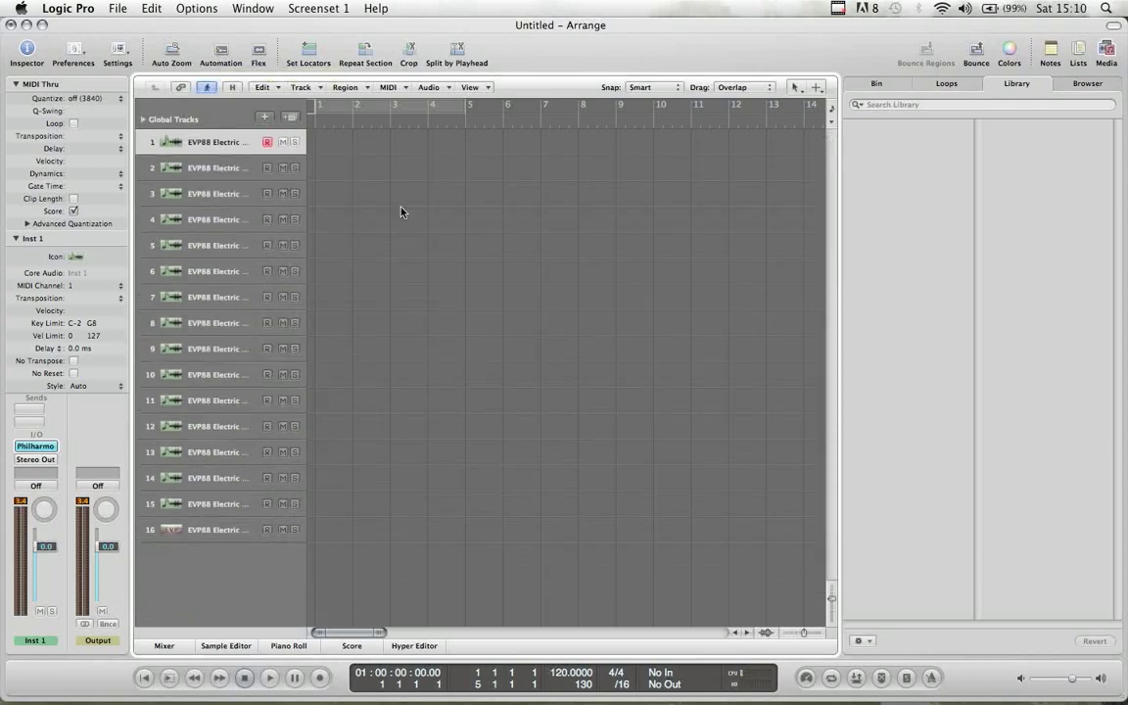
{"action": "key", "text": "r"}
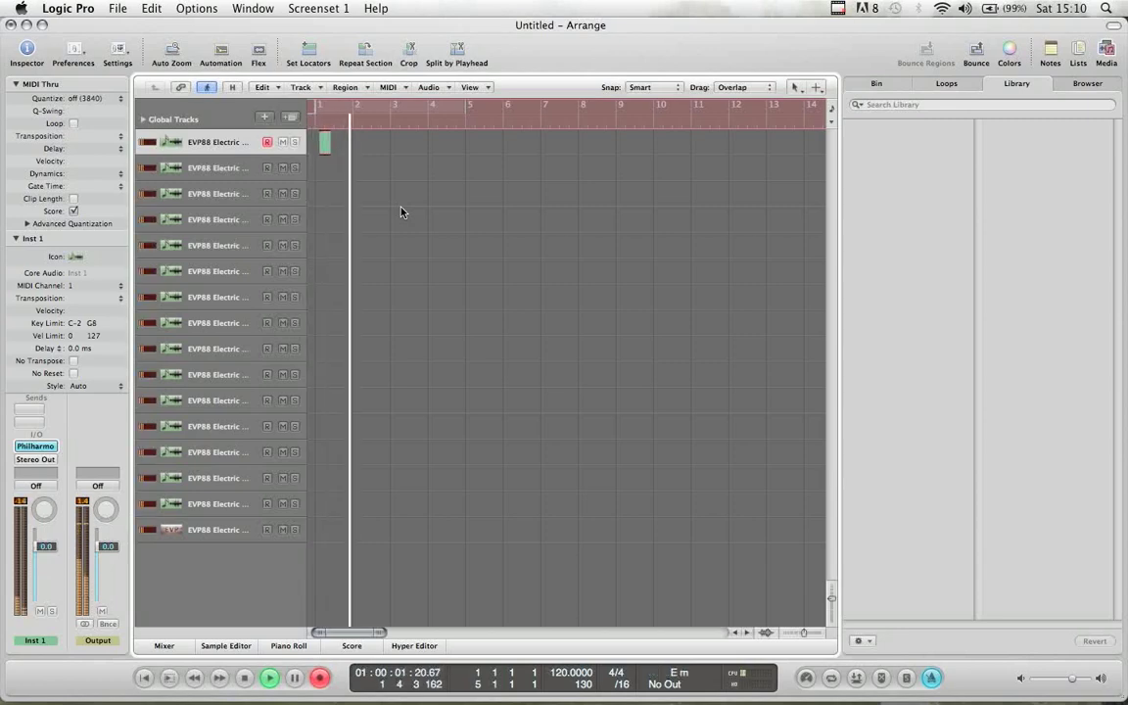
{"action": "key", "text": "space"}
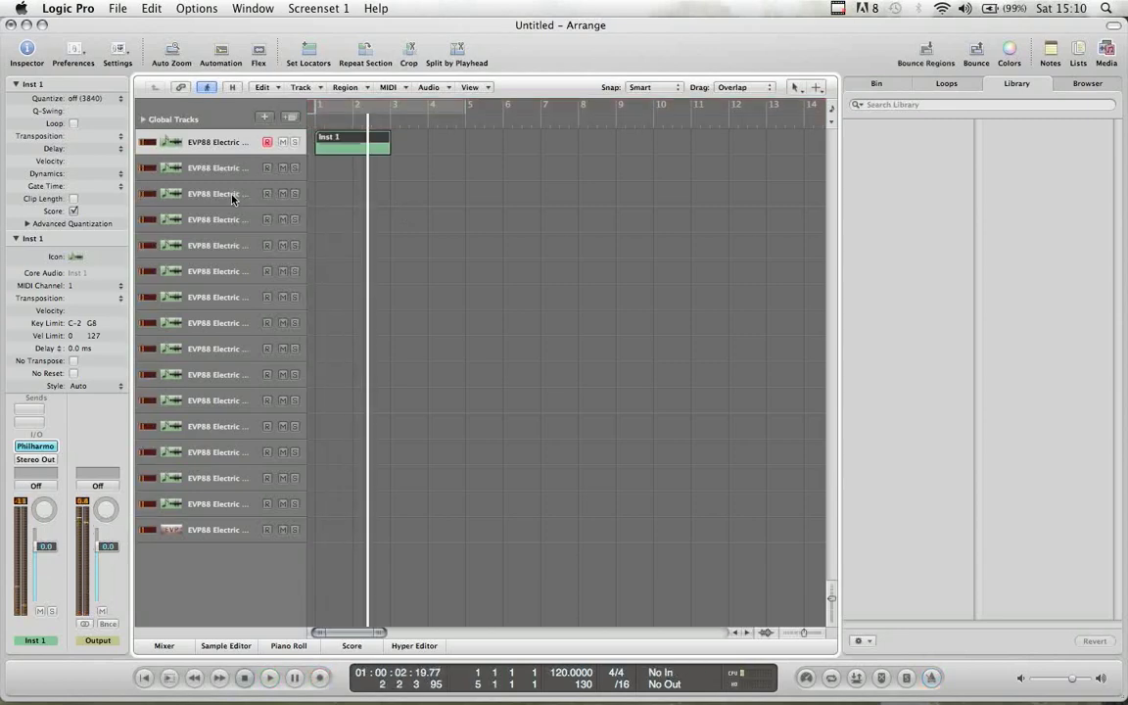
- Record a second short MIDI take on track 3 and return to the project start
{"action": "left_click", "coordinate": [232, 194]}
{"action": "key", "text": "Return"}
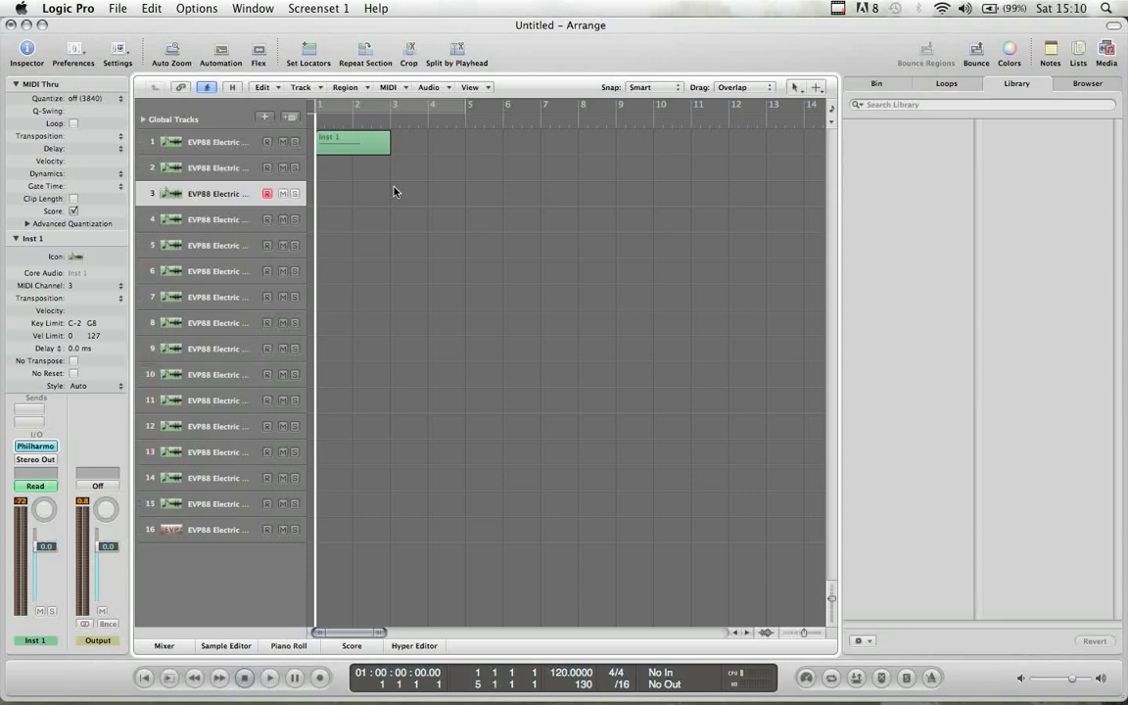
{"action": "key", "text": "r"}
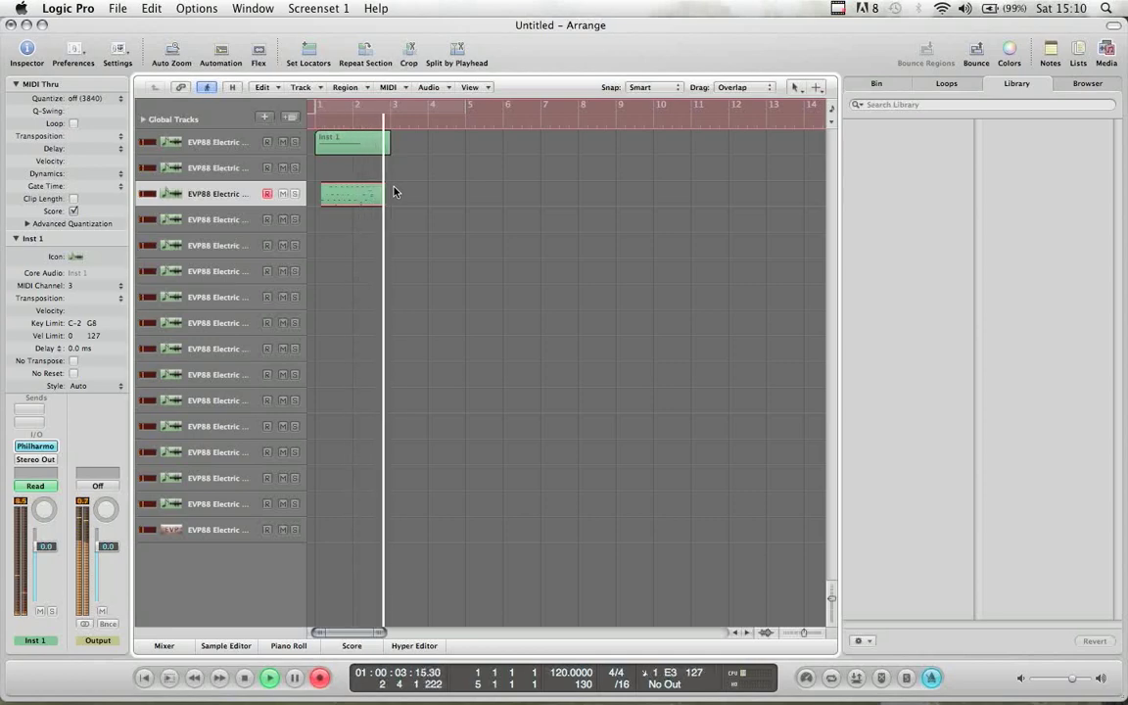
{"action": "key", "text": "space"}
{"action": "key", "text": "Return"}
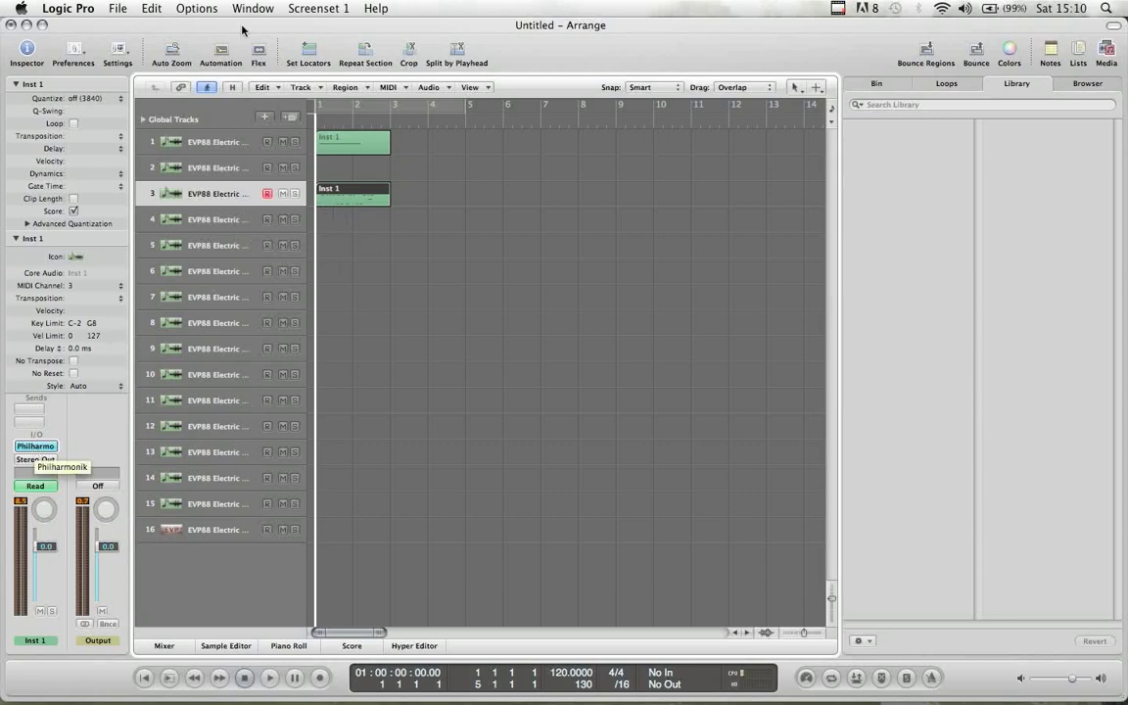
- Automate Philharmonik channel 1 volume on track 2, fading it down to 0.00
{"action": "left_click", "coordinate": [189, 137]}
{"action": "left_click", "coordinate": [216, 51]}
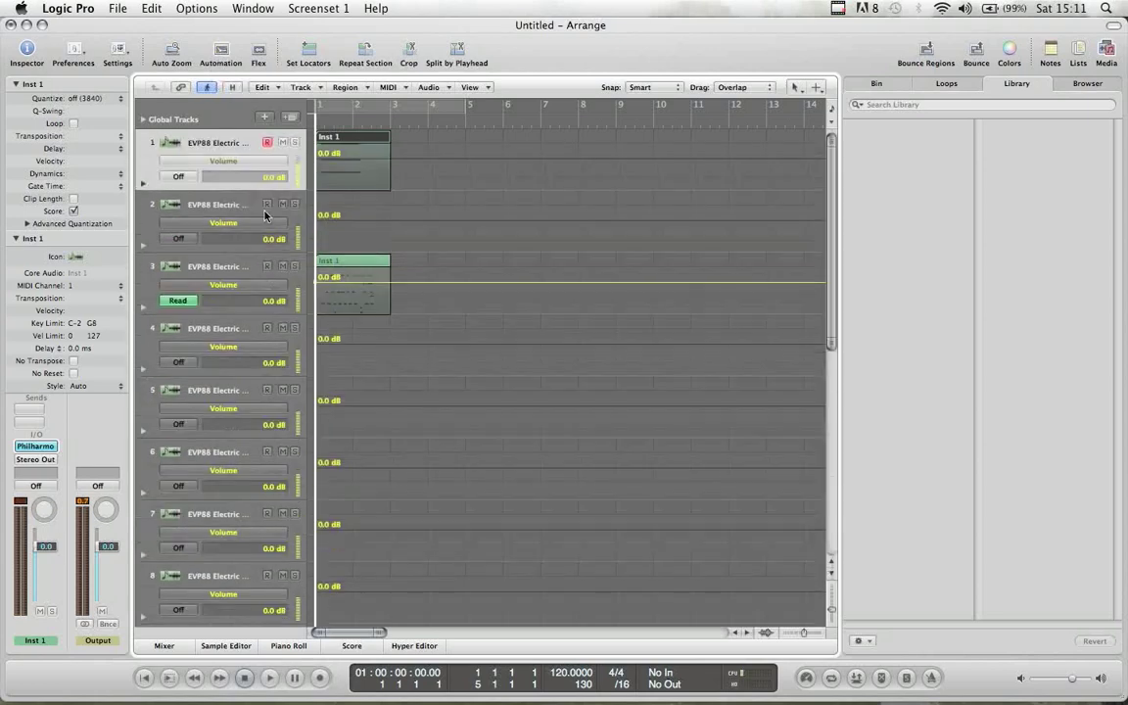
{"action": "left_click", "coordinate": [209, 227]}
{"action": "mouse_move", "coordinate": [233, 190]}
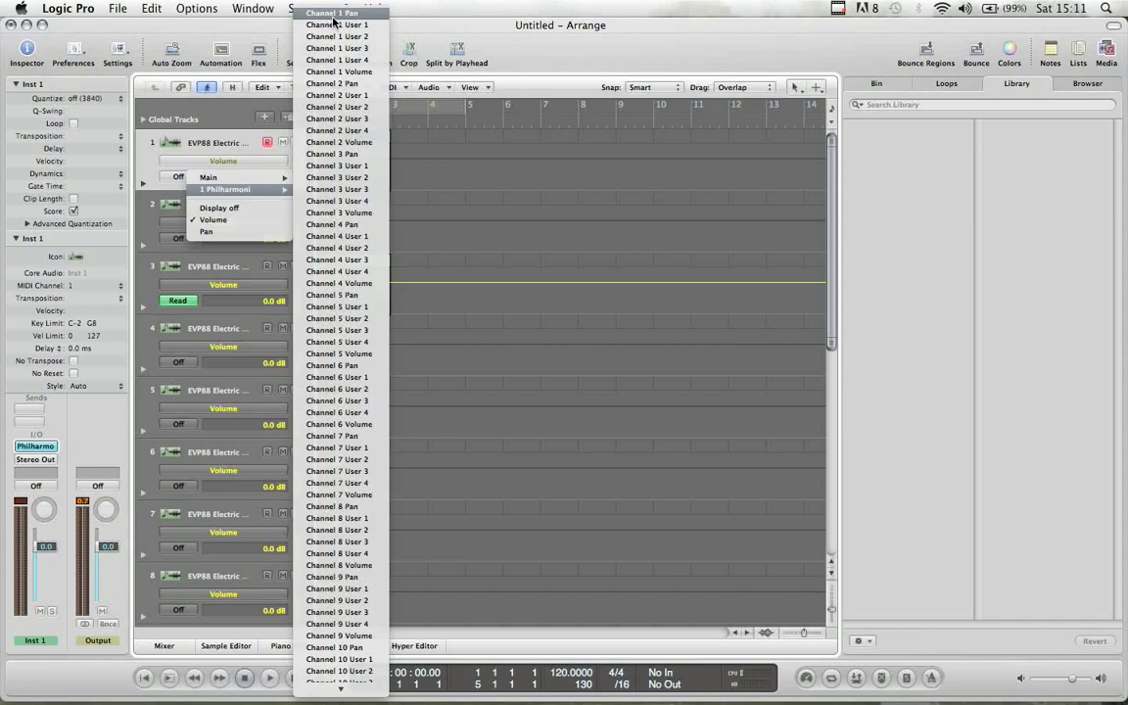
{"action": "left_click", "coordinate": [338, 72]}
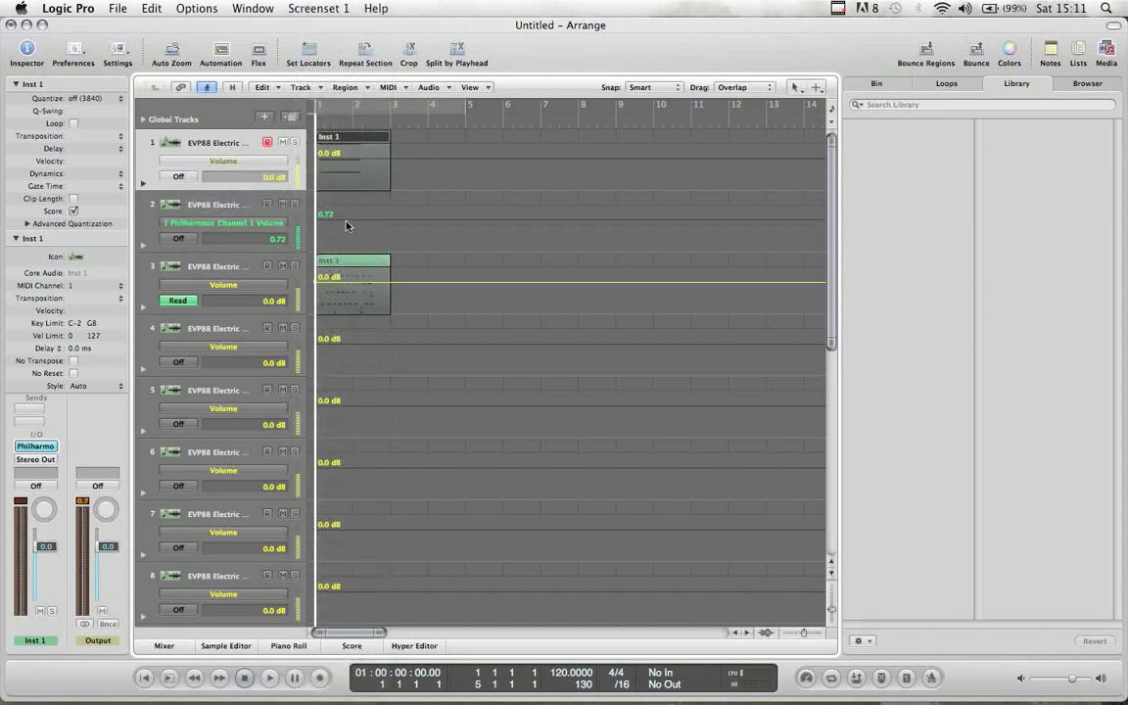
{"action": "left_click", "coordinate": [376, 223]}
{"action": "left_click_drag", "start_coordinate": [378, 221], "coordinate": [377, 248]}
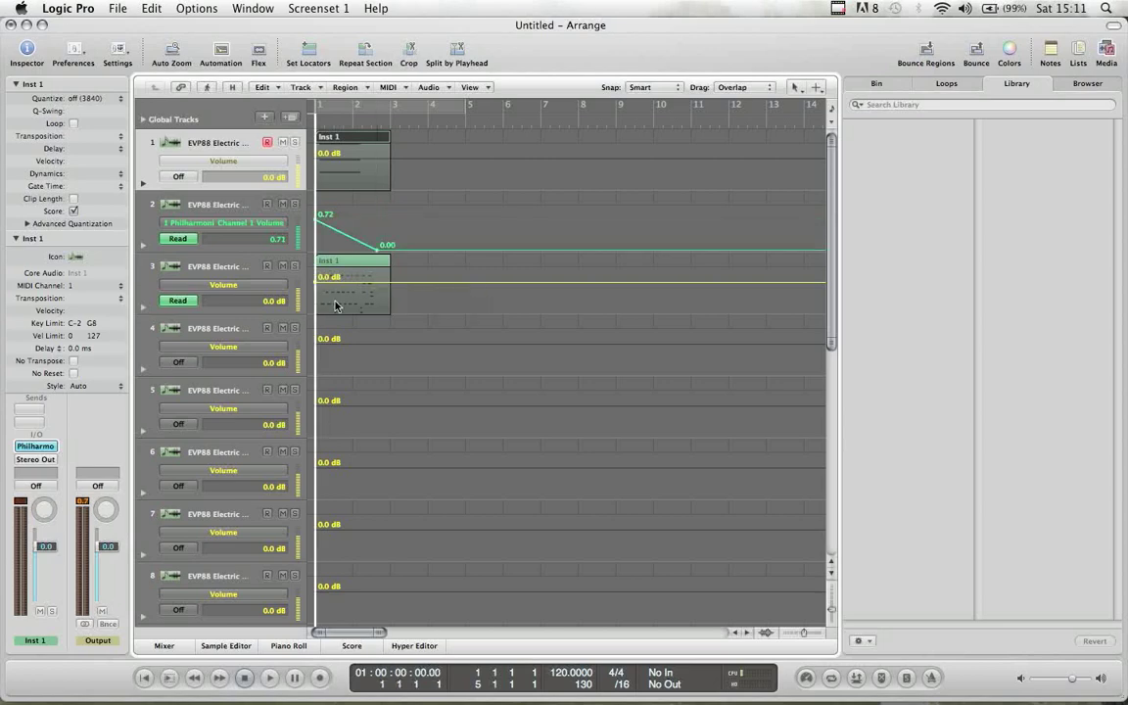
- Add a Philharmonik channel 1 pan lane on track 2, ramping it to 0.92
{"action": "left_click", "coordinate": [141, 246]}
{"action": "left_click", "coordinate": [168, 264]}
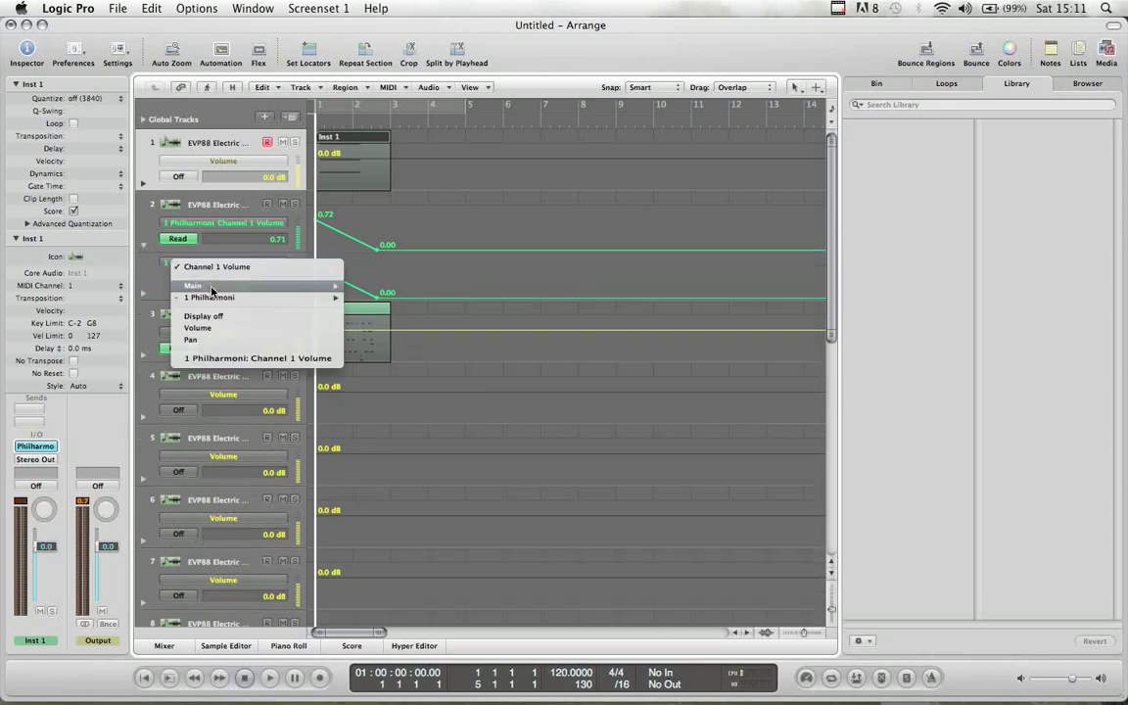
{"action": "mouse_move", "coordinate": [233, 298]}
{"action": "left_click", "coordinate": [387, 13]}
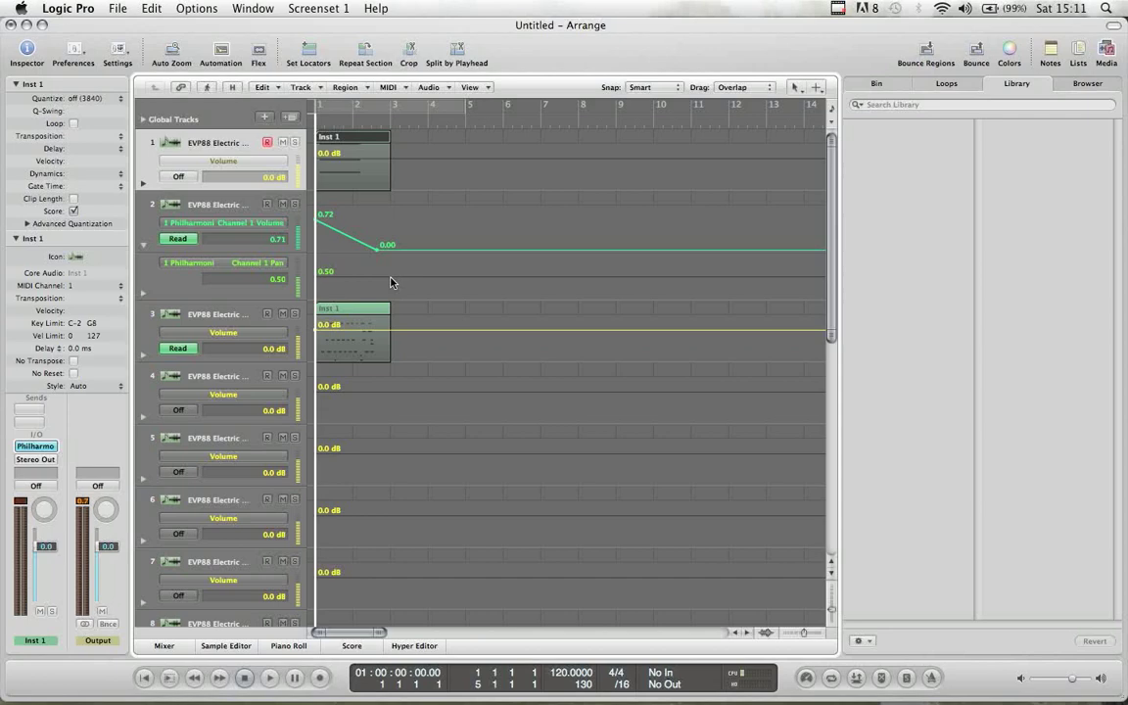
{"action": "left_click_drag", "start_coordinate": [390, 279], "coordinate": [392, 260]}
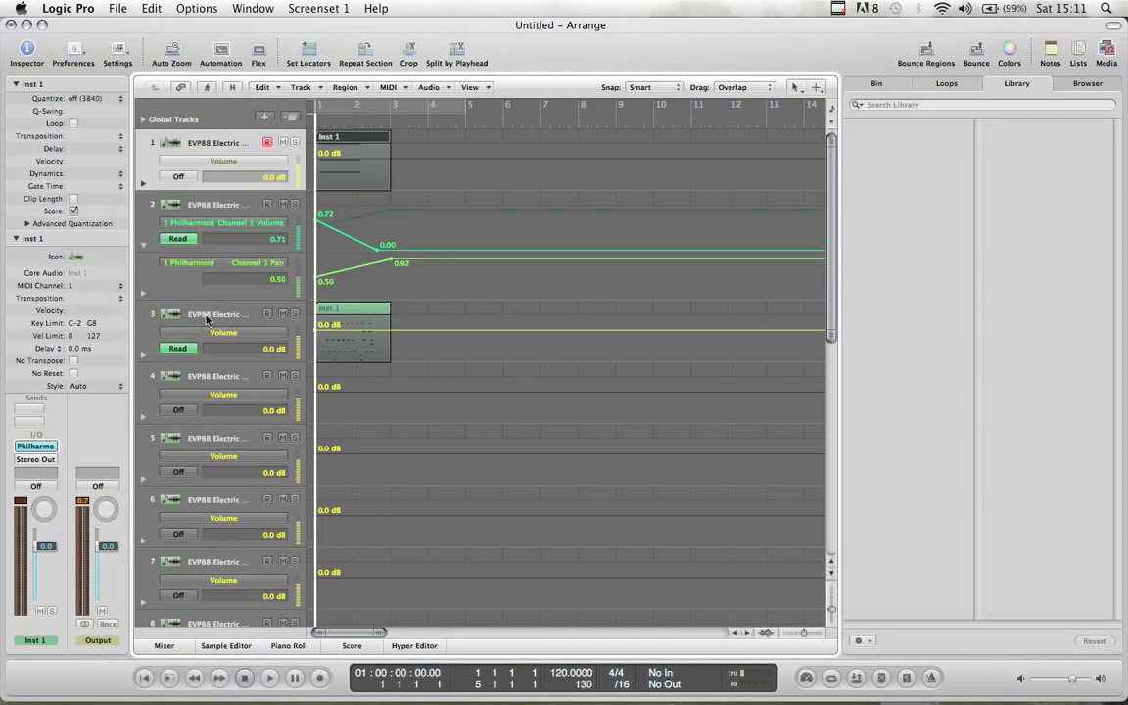
- Automate Philharmonik channel 3 volume on track 3, fading it to 0.00
{"action": "left_click", "coordinate": [145, 353]}
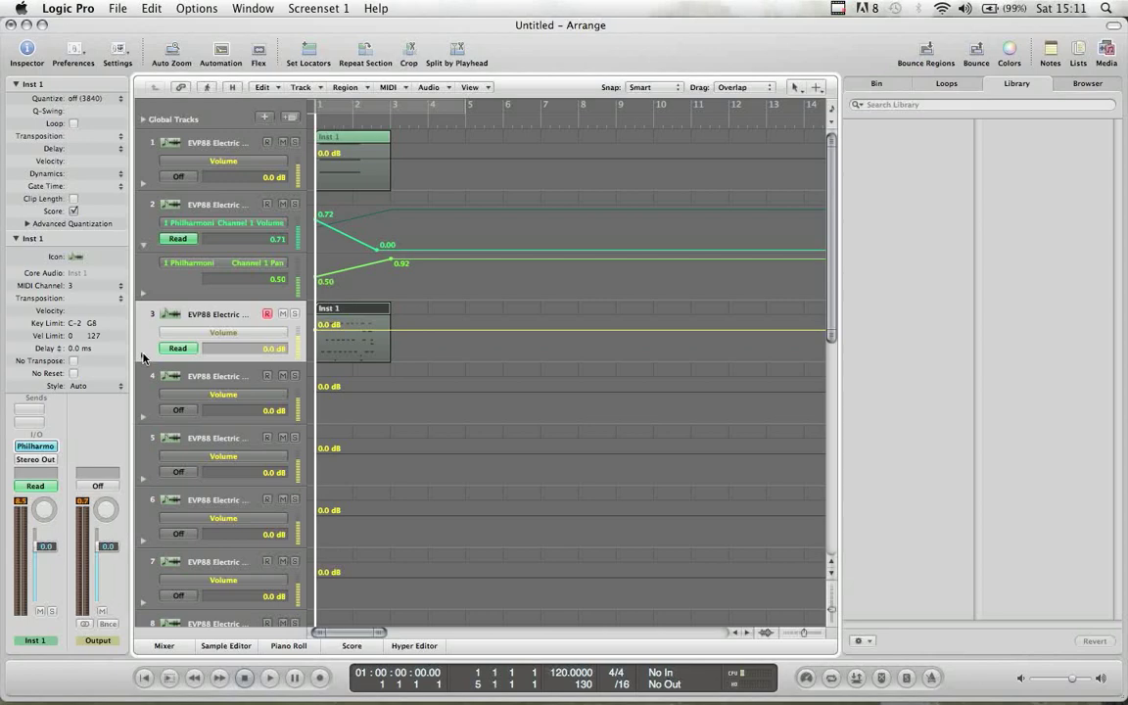
{"action": "left_click", "coordinate": [144, 355]}
{"action": "left_click", "coordinate": [215, 377]}
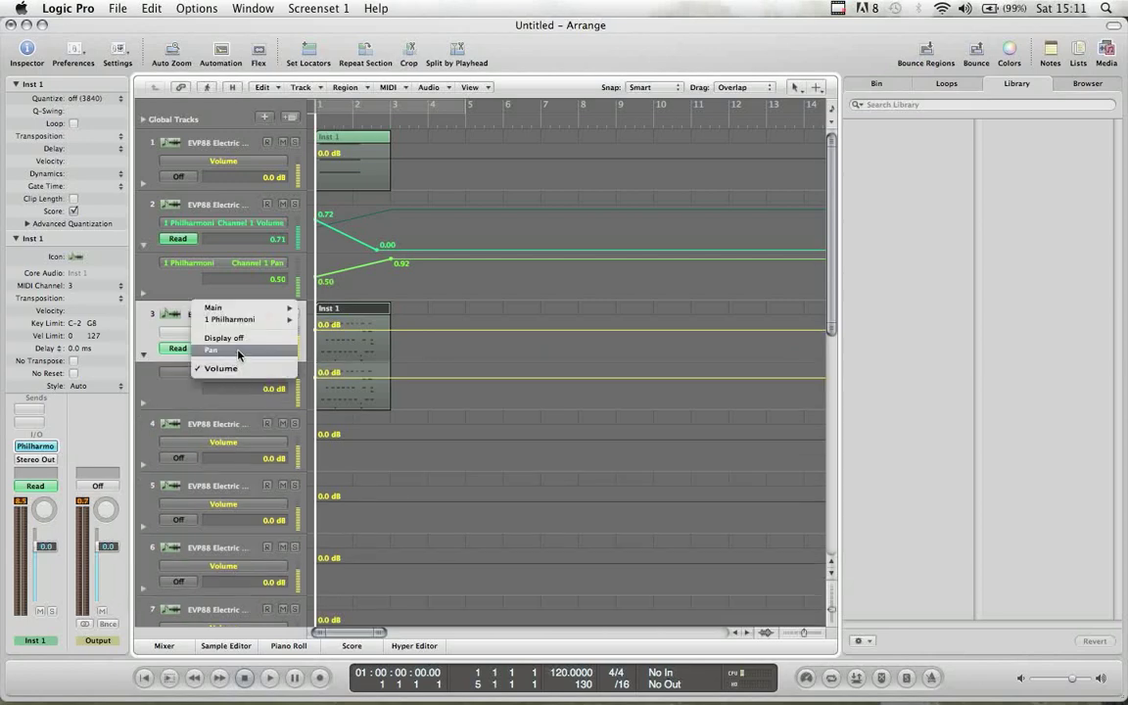
{"action": "mouse_move", "coordinate": [238, 323]}
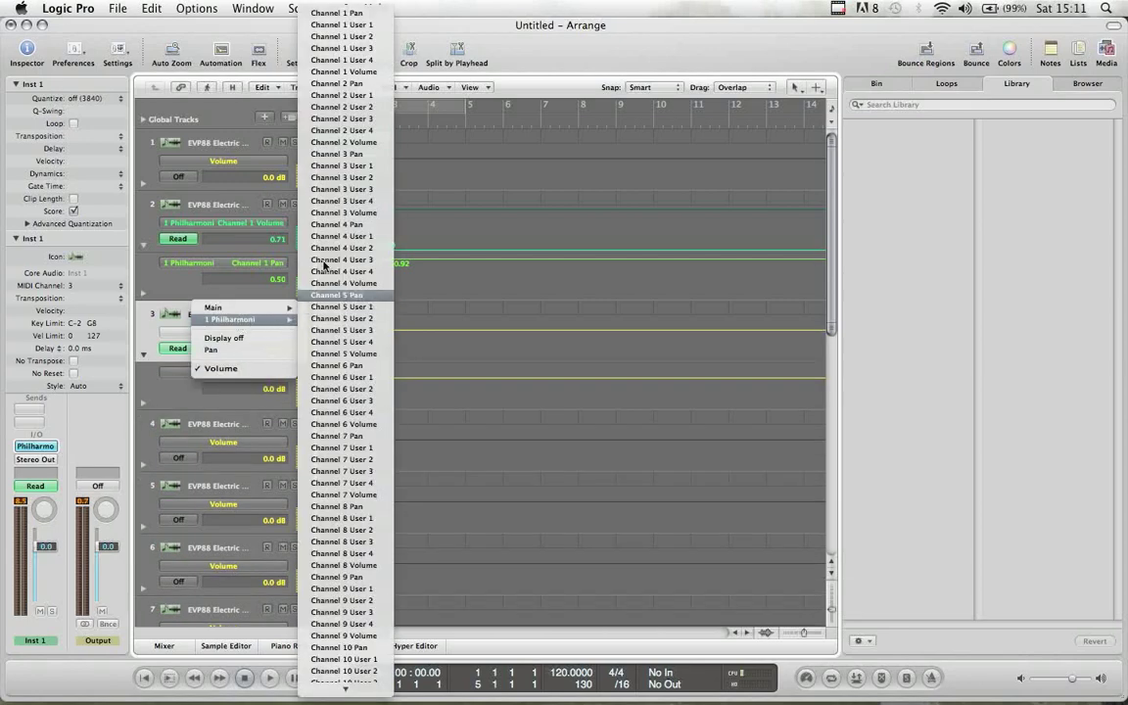
{"action": "left_click", "coordinate": [344, 213]}
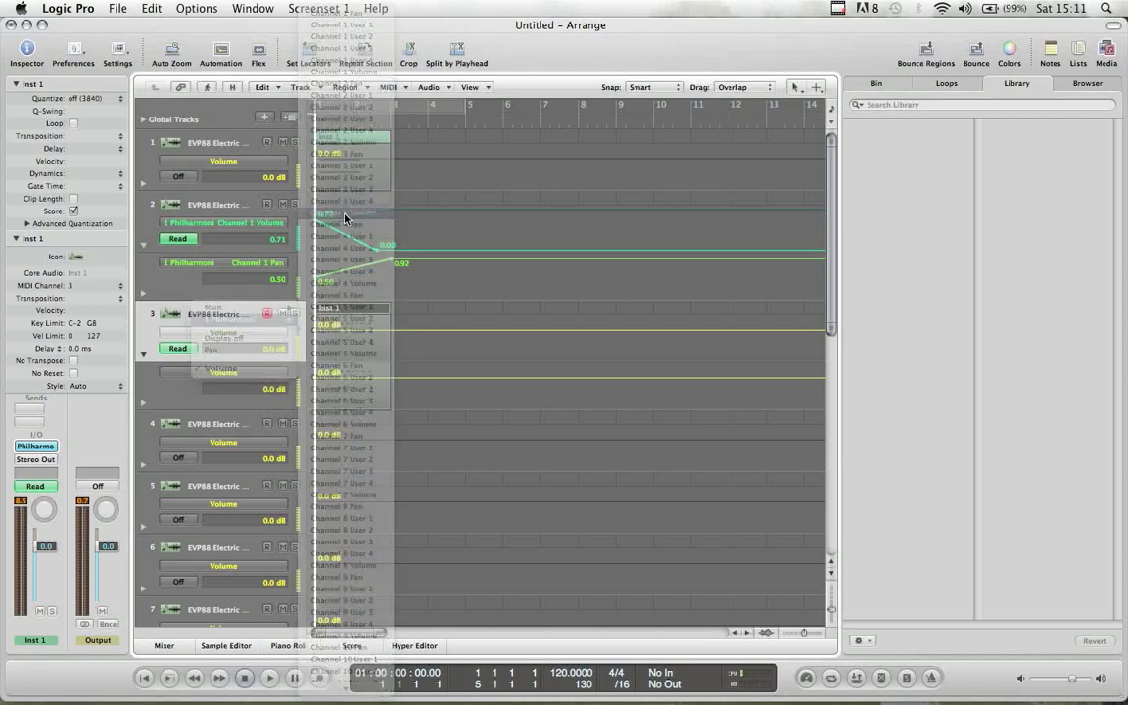
{"action": "left_click_drag", "start_coordinate": [376, 378], "coordinate": [377, 403]}
{"action": "left_click", "coordinate": [222, 51]}
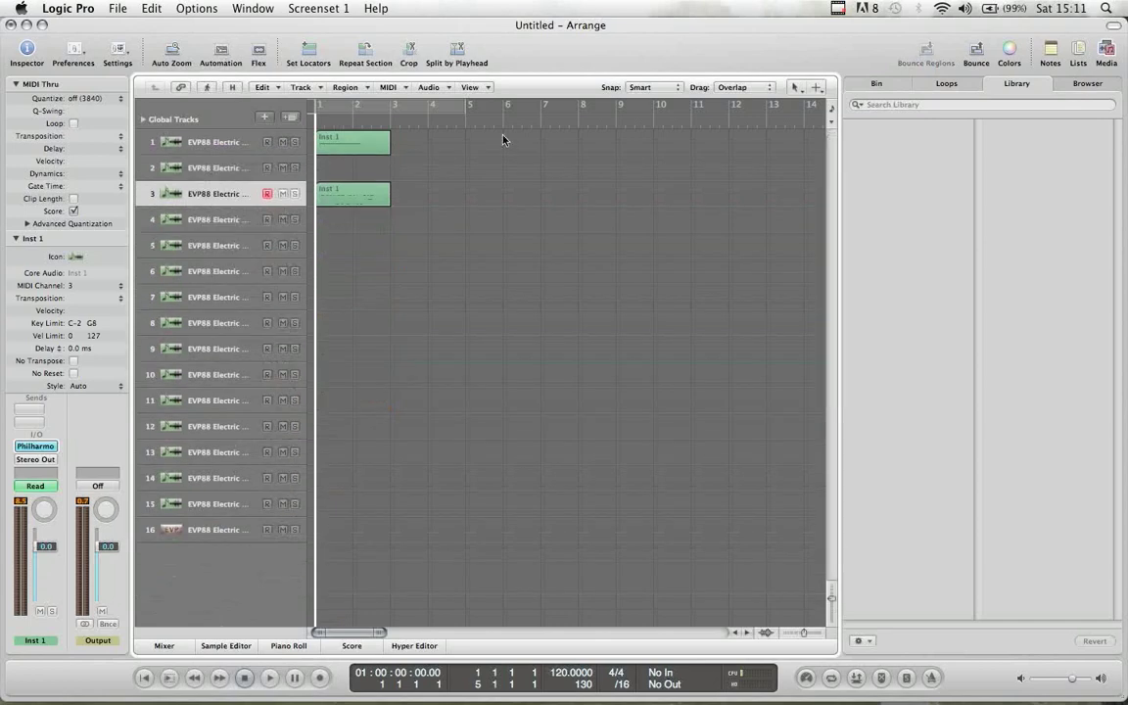
{"action": "key", "text": "space"}
{"action": "left_click", "coordinate": [35, 446]}
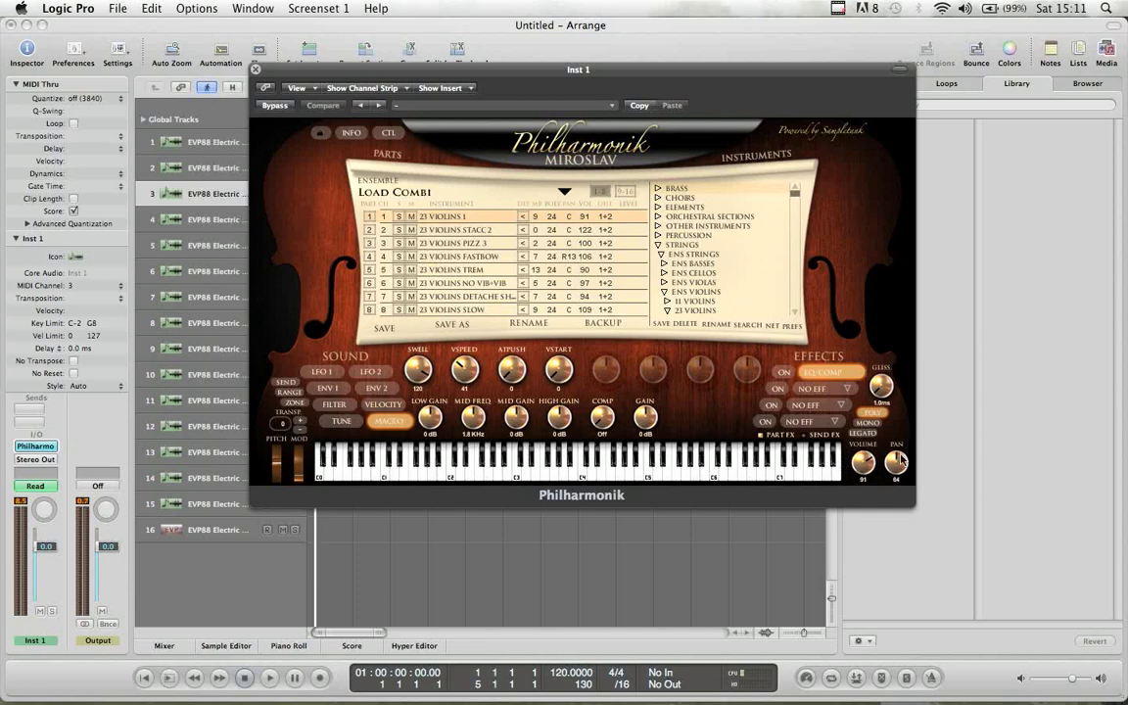
{"action": "key", "text": "space"}
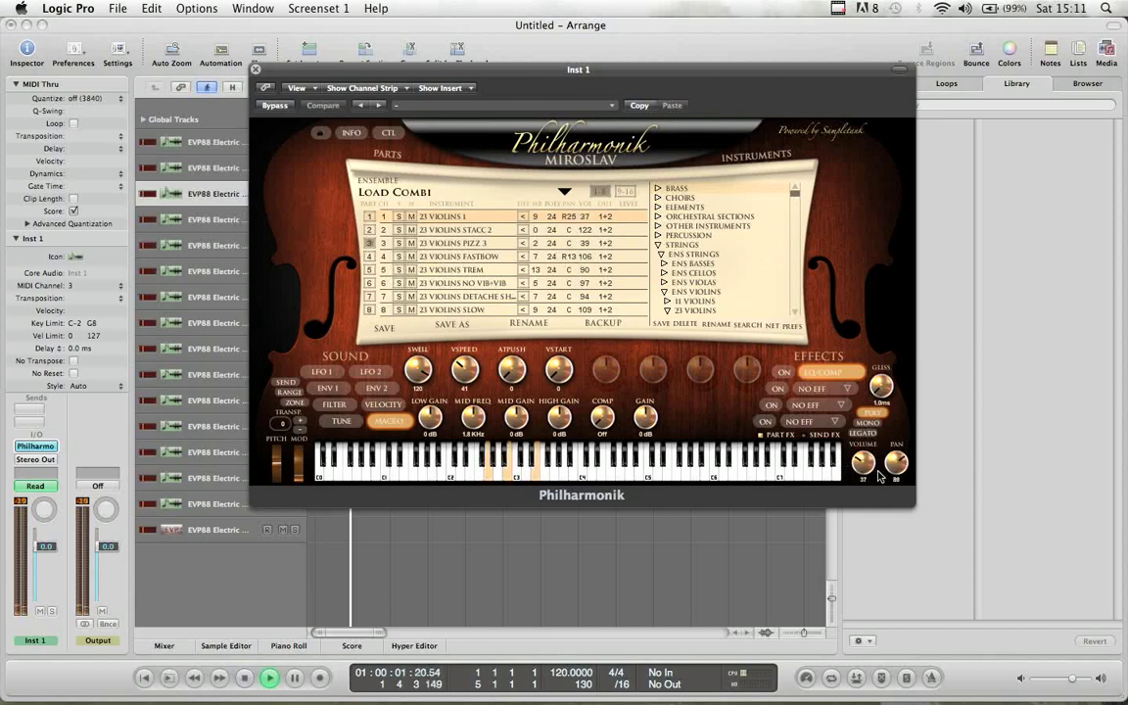
{"action": "key", "text": "space"}
{"action": "left_click_drag", "start_coordinate": [281, 71], "coordinate": [421, 91]}
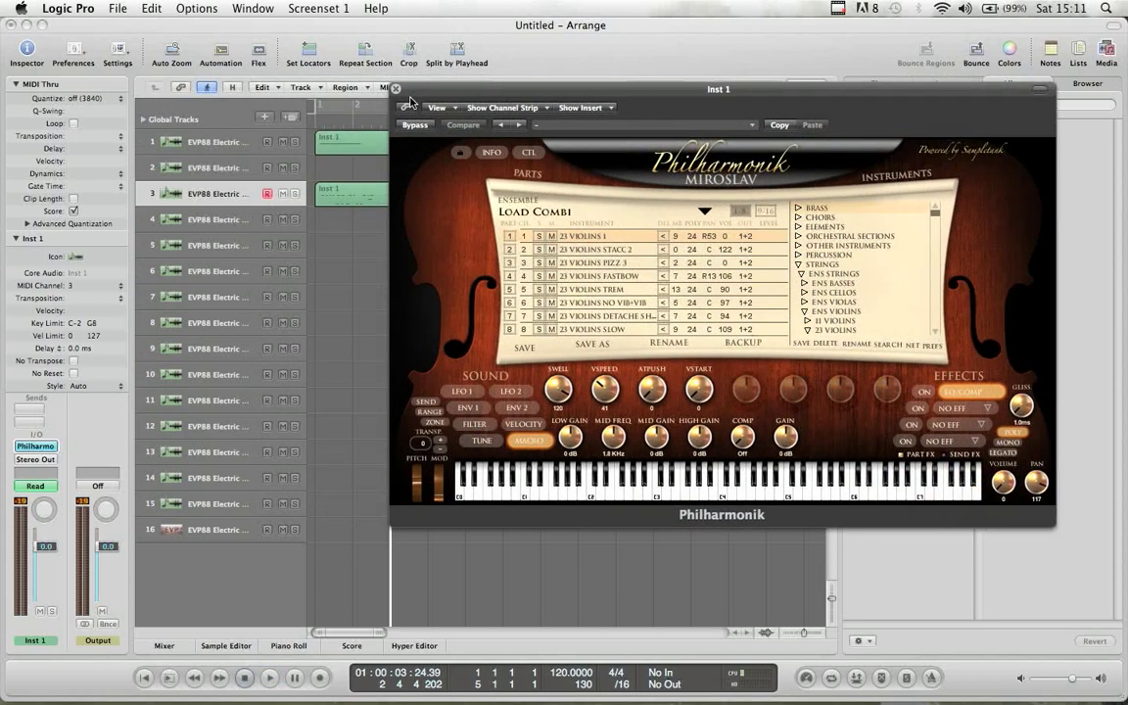
{"action": "left_click", "coordinate": [396, 90]}
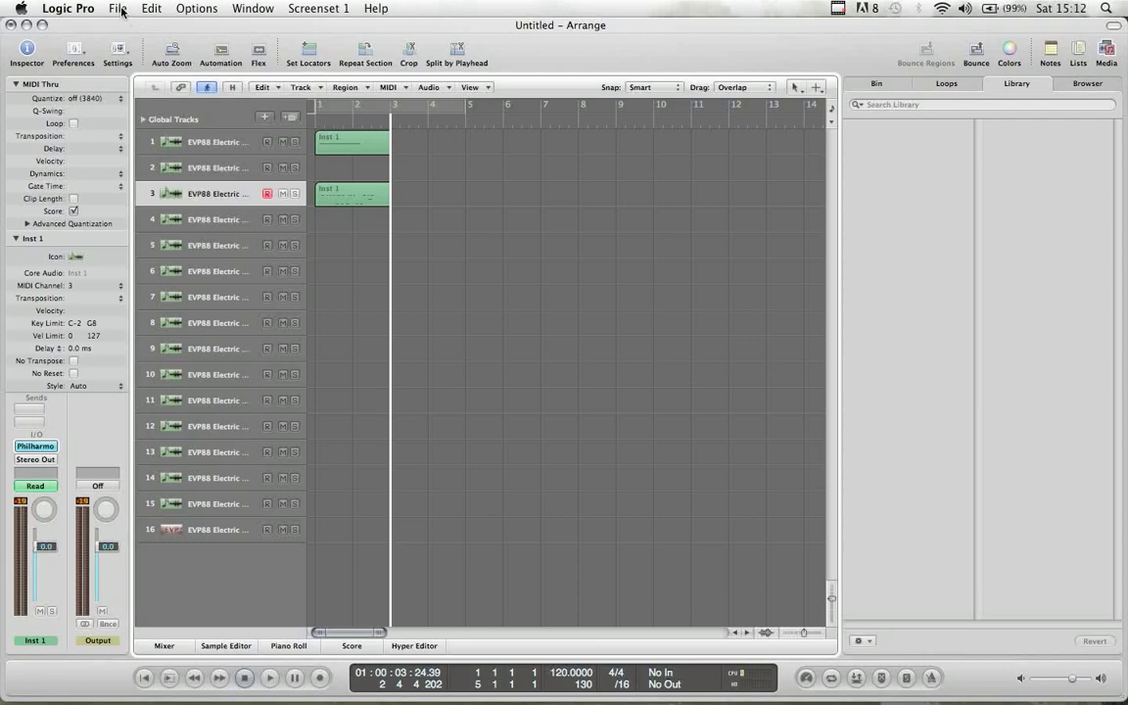
- Delete both recorded Inst 1 regions, erasing their automation too
{"action": "left_click_drag", "start_coordinate": [445, 143], "coordinate": [353, 213]}
{"action": "key", "text": "BackSpace"}
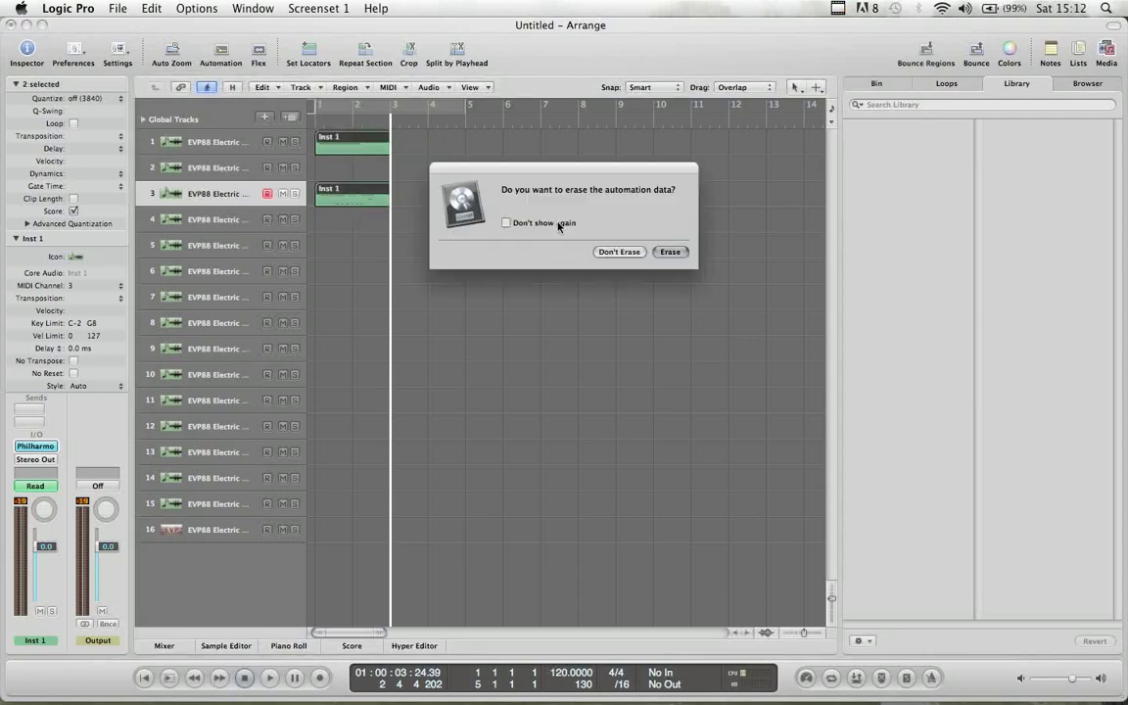
{"action": "left_click", "coordinate": [670, 252]}
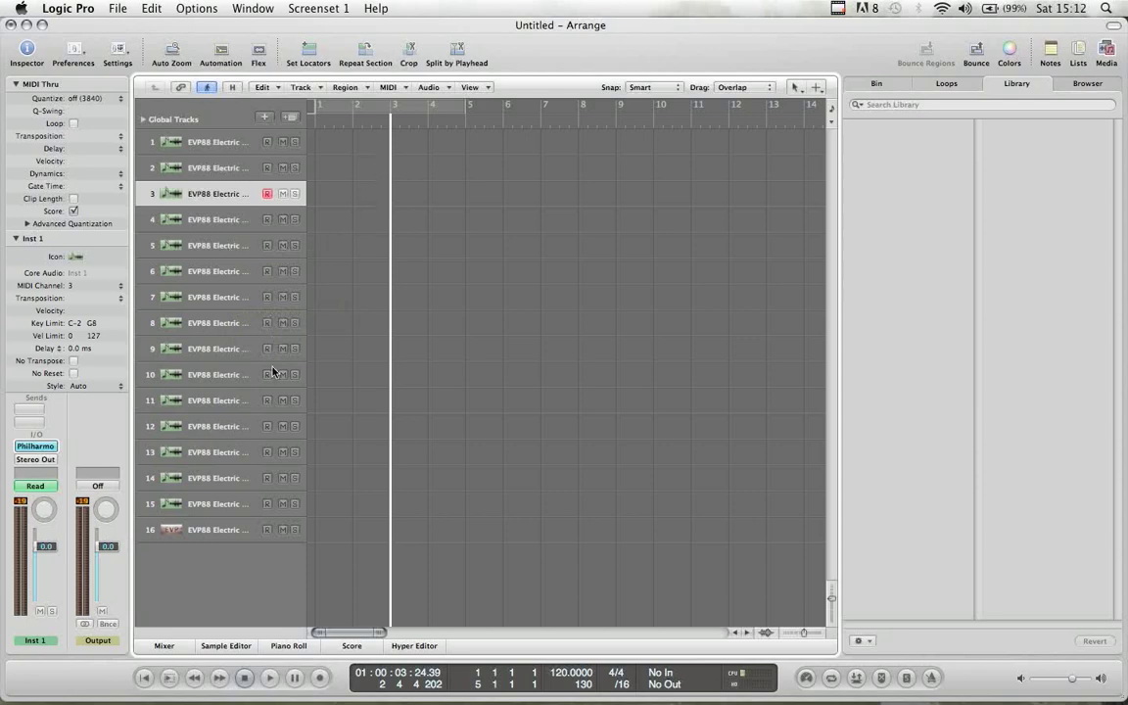
- Close the Untitled project without saving
{"action": "left_click", "coordinate": [116, 9]}
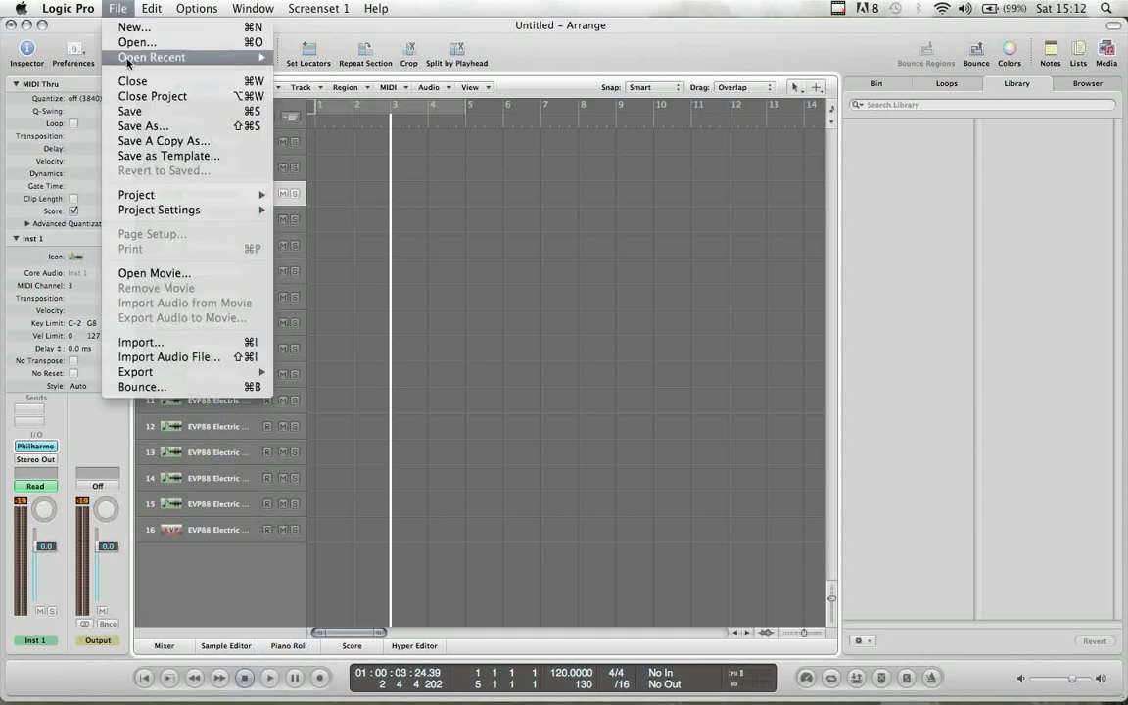
{"action": "left_click", "coordinate": [428, 179]}
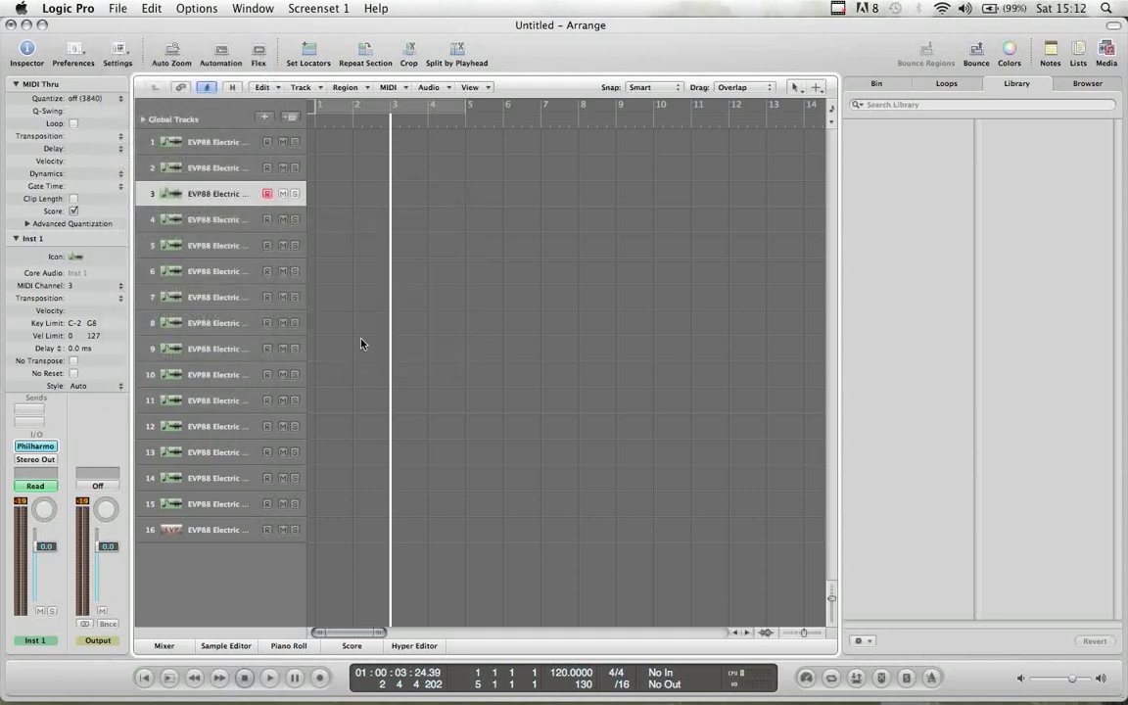
{"action": "left_click", "coordinate": [11, 24]}
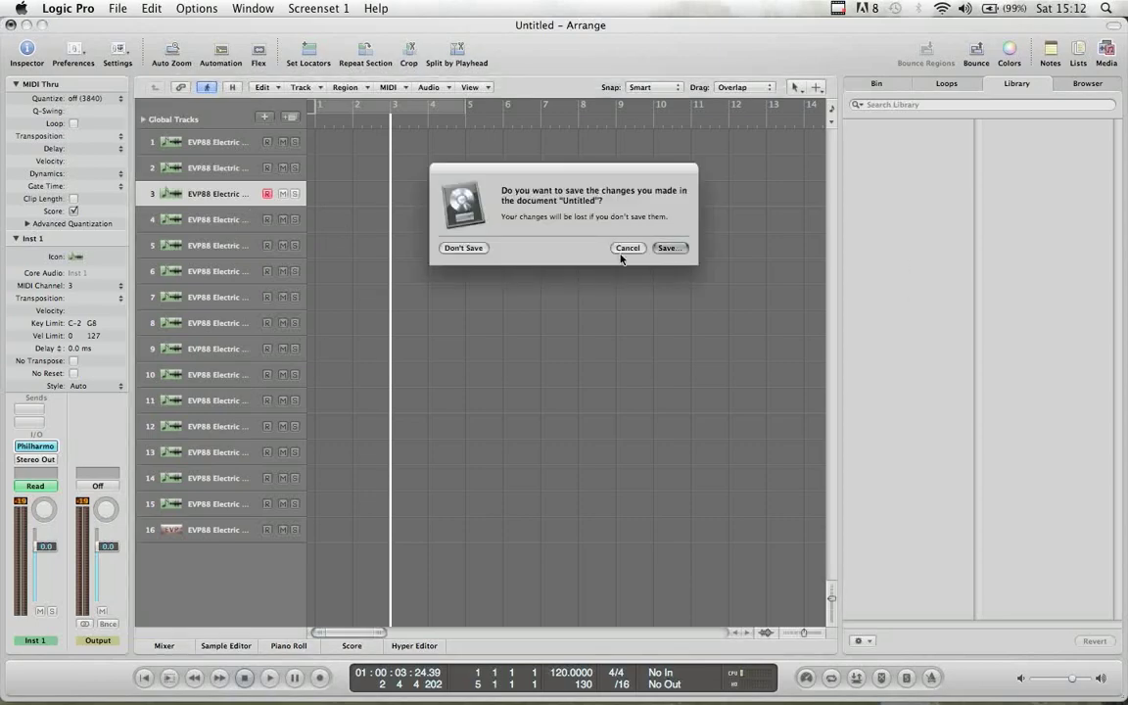
{"action": "left_click", "coordinate": [472, 252]}
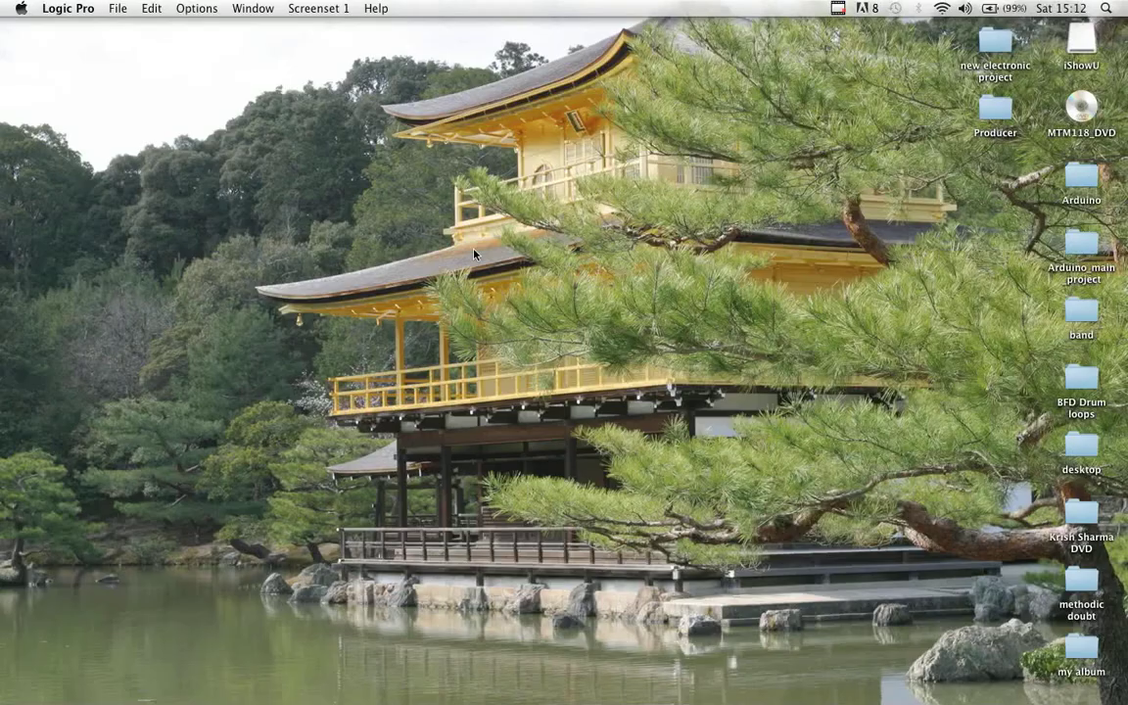
- Open a new Untitled project from the Philharmonik template in My Templates, leaving it unsaved
{"action": "left_click", "coordinate": [140, 12]}
{"action": "mouse_move", "coordinate": [124, 13]}
{"action": "left_click", "coordinate": [703, 289]}
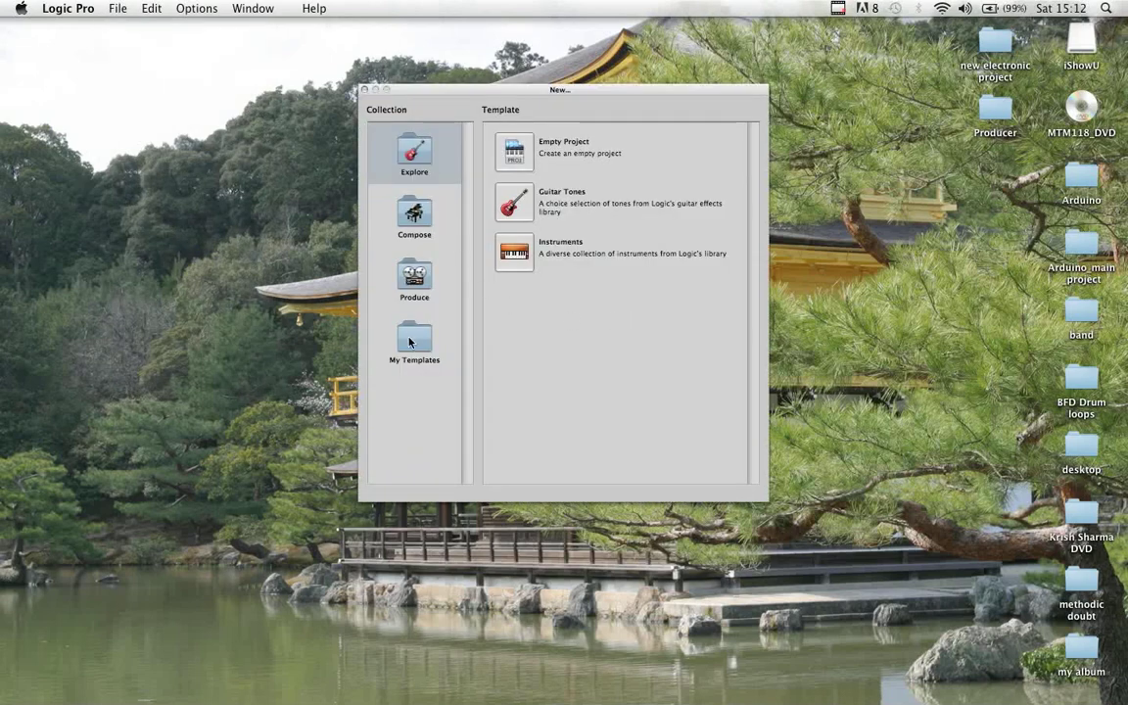
{"action": "left_click", "coordinate": [409, 341]}
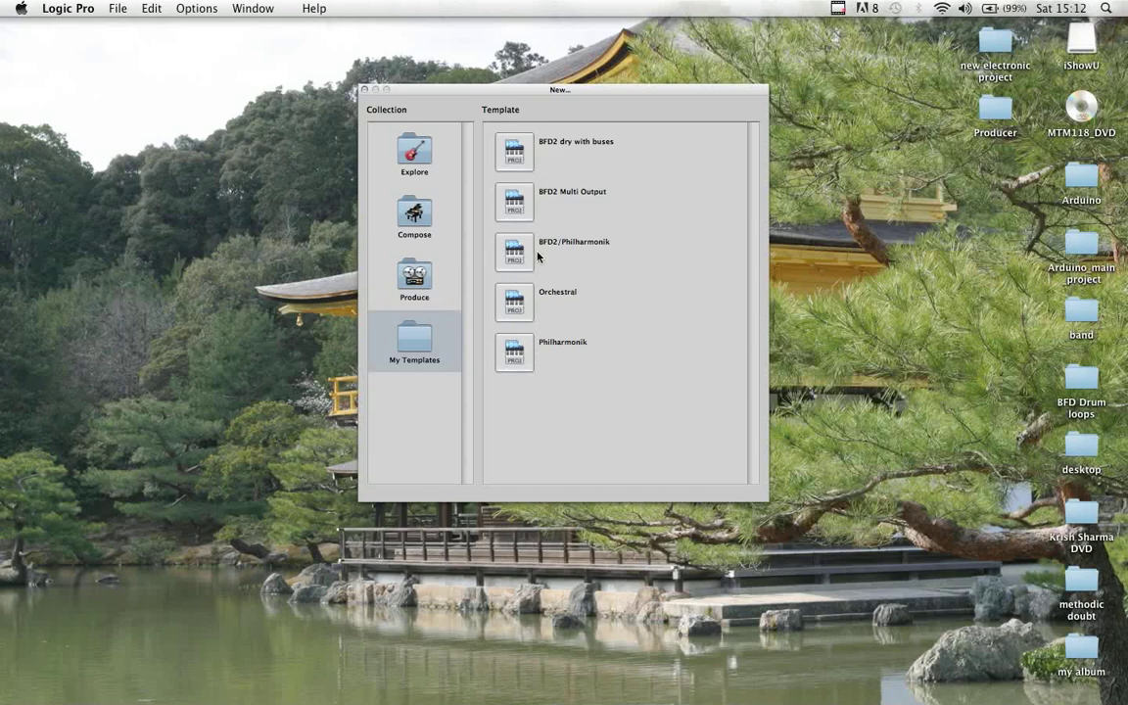
{"action": "double_click", "coordinate": [519, 352]}
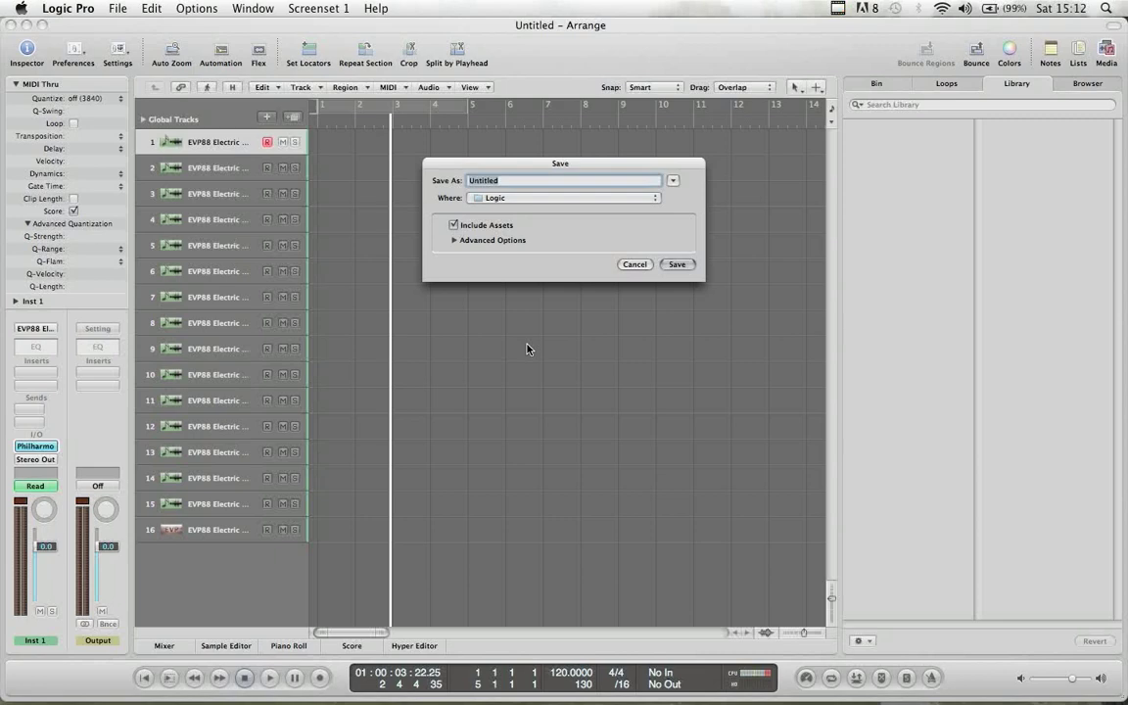
{"action": "left_click", "coordinate": [635, 264]}
- On track 3, check that Philharmonik part 1 uses Harp Full Range, then close the template project
{"action": "left_click", "coordinate": [203, 193]}
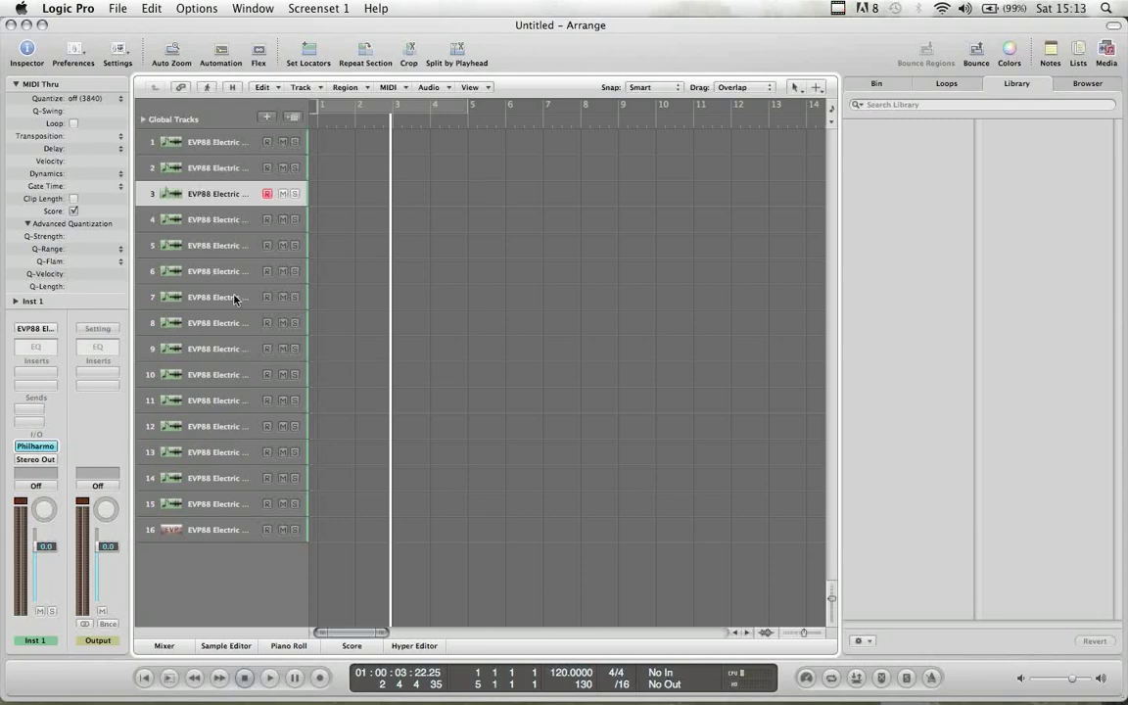
{"action": "left_click", "coordinate": [35, 445]}
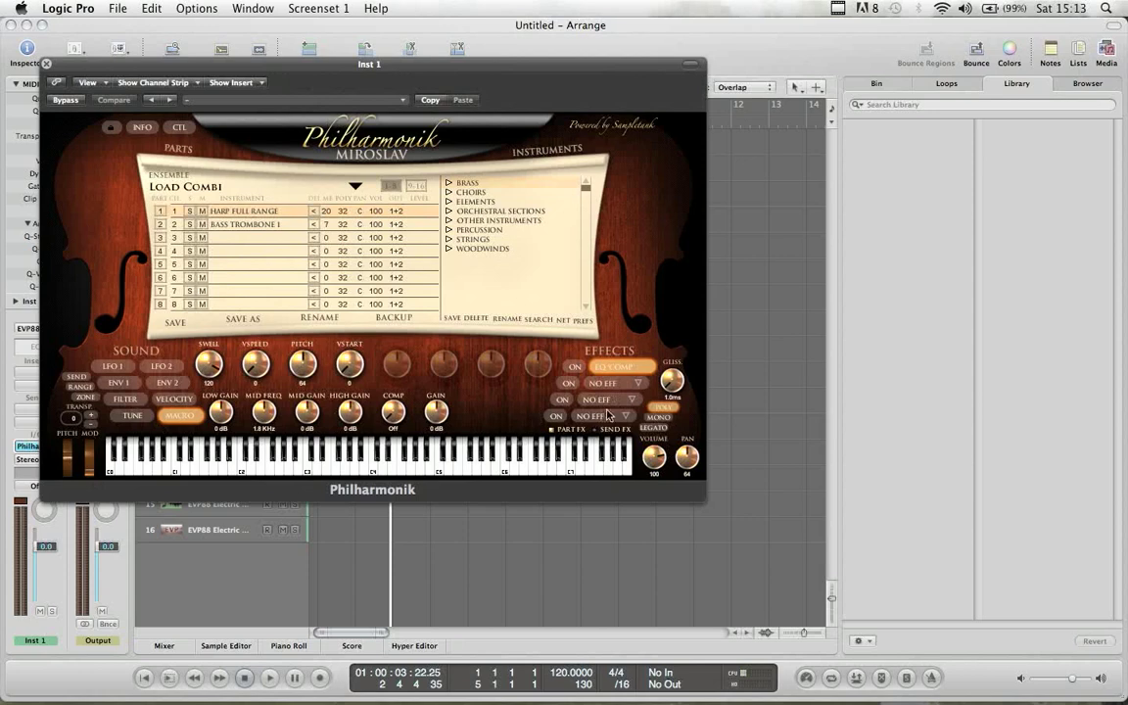
{"action": "left_click", "coordinate": [243, 211]}
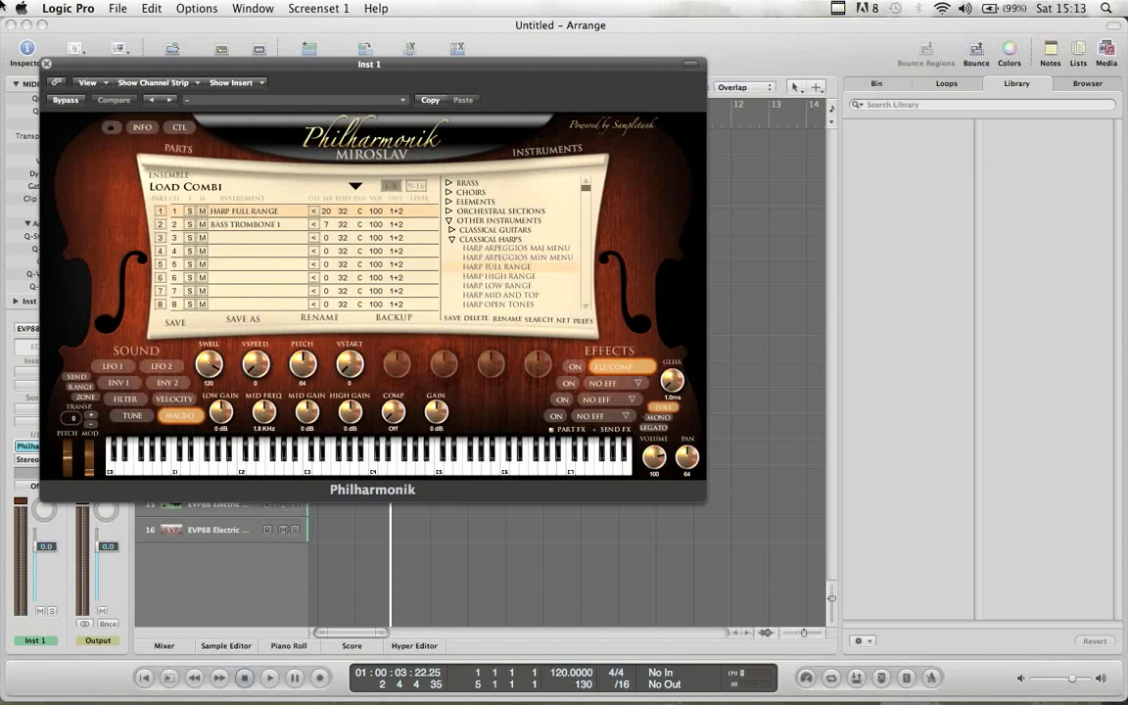
{"action": "left_click", "coordinate": [46, 64]}
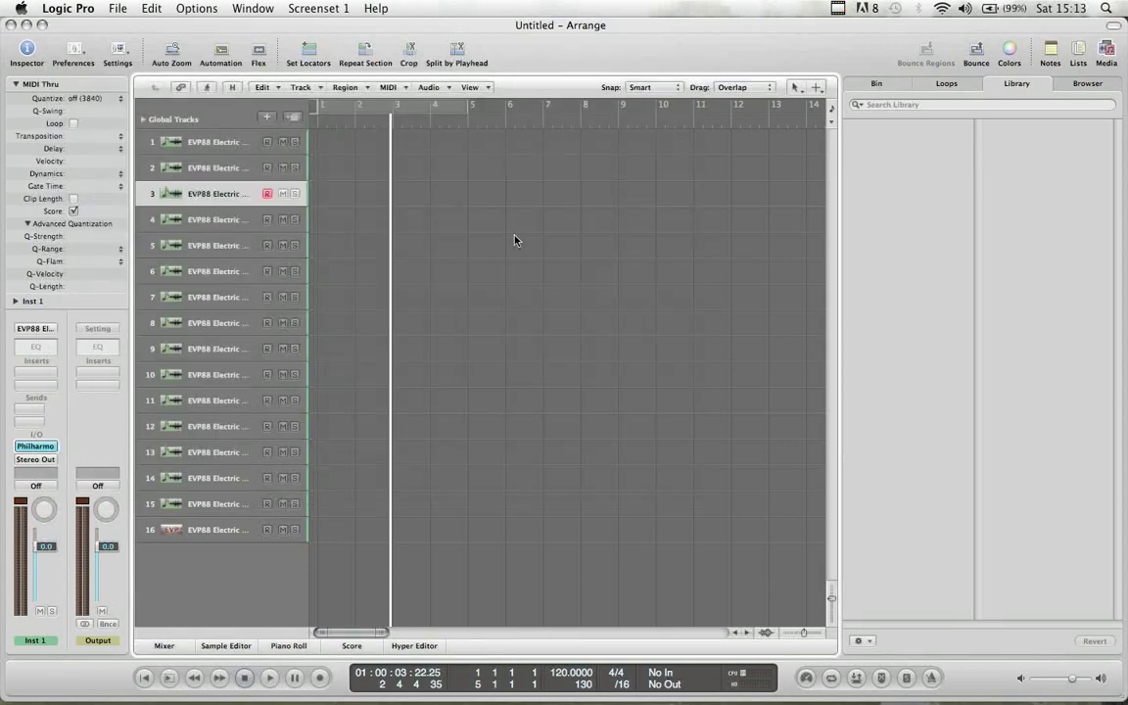
{"action": "left_click", "coordinate": [14, 24]}
- Create a new Empty Project from the Explore templates with one EVP88 Electric Piano software instrument track
{"action": "left_click", "coordinate": [116, 8]}
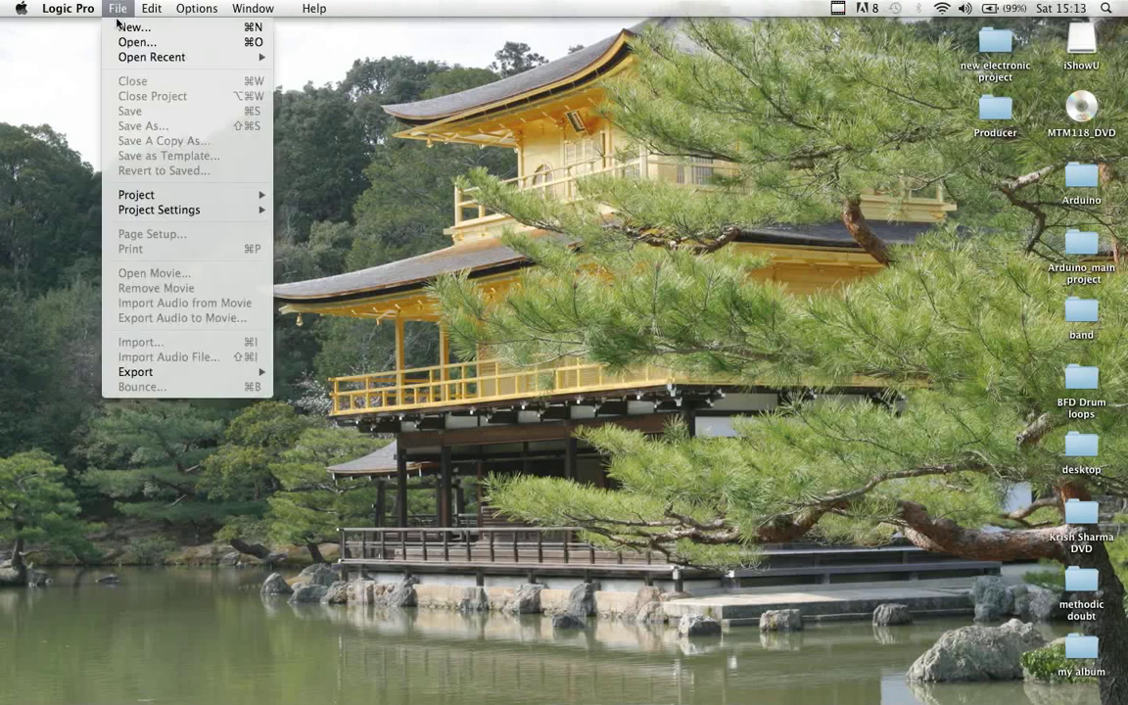
{"action": "left_click", "coordinate": [116, 26]}
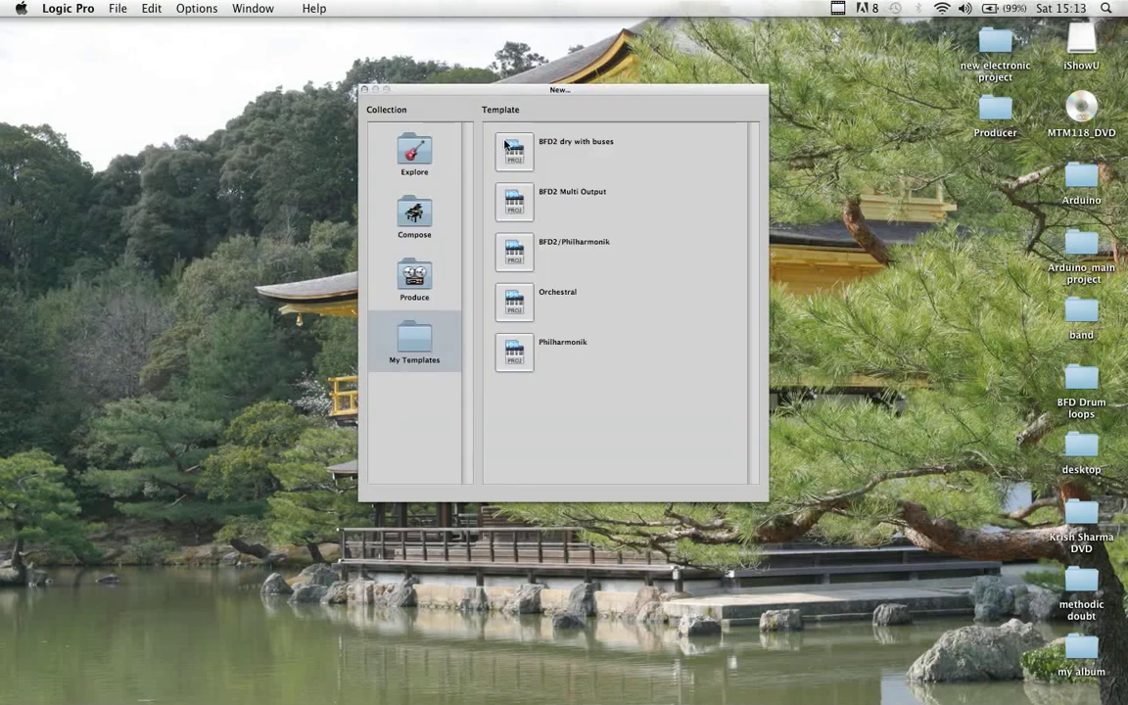
{"action": "left_click", "coordinate": [414, 145]}
{"action": "double_click", "coordinate": [512, 146]}
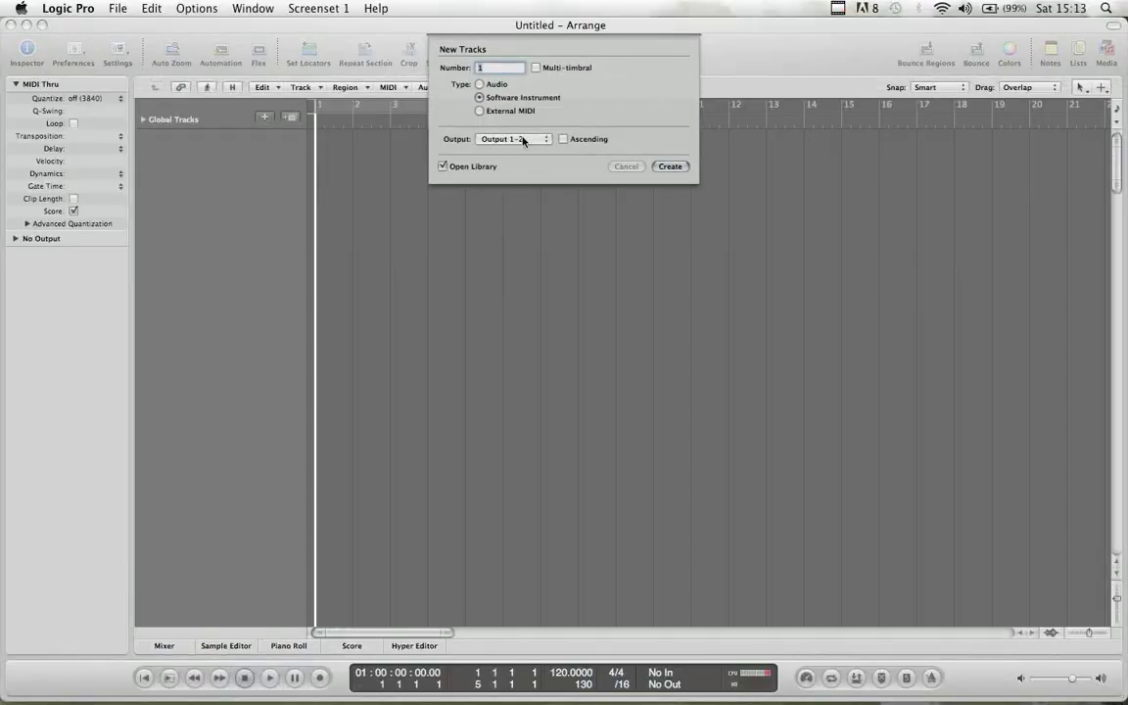
{"action": "left_click", "coordinate": [672, 166]}
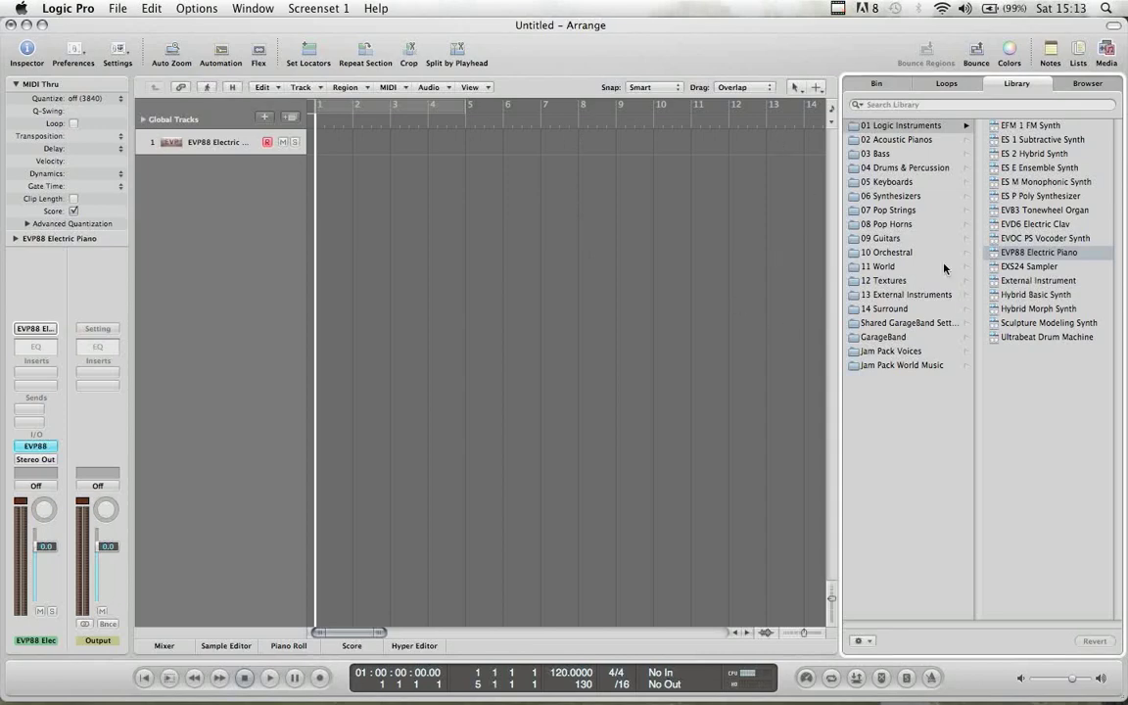
{"action": "left_click", "coordinate": [1081, 83]}
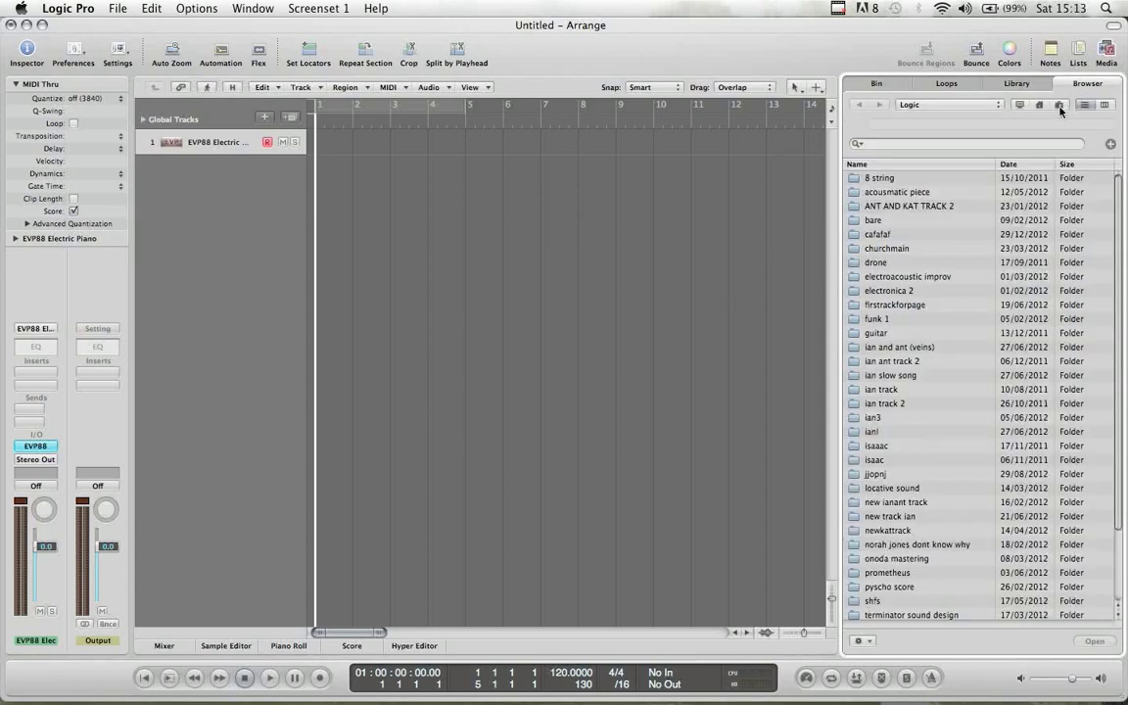
- Search the computer for 'Template', open Project Templates, and import from Philharmonik.logic
{"action": "left_click", "coordinate": [1019, 105]}
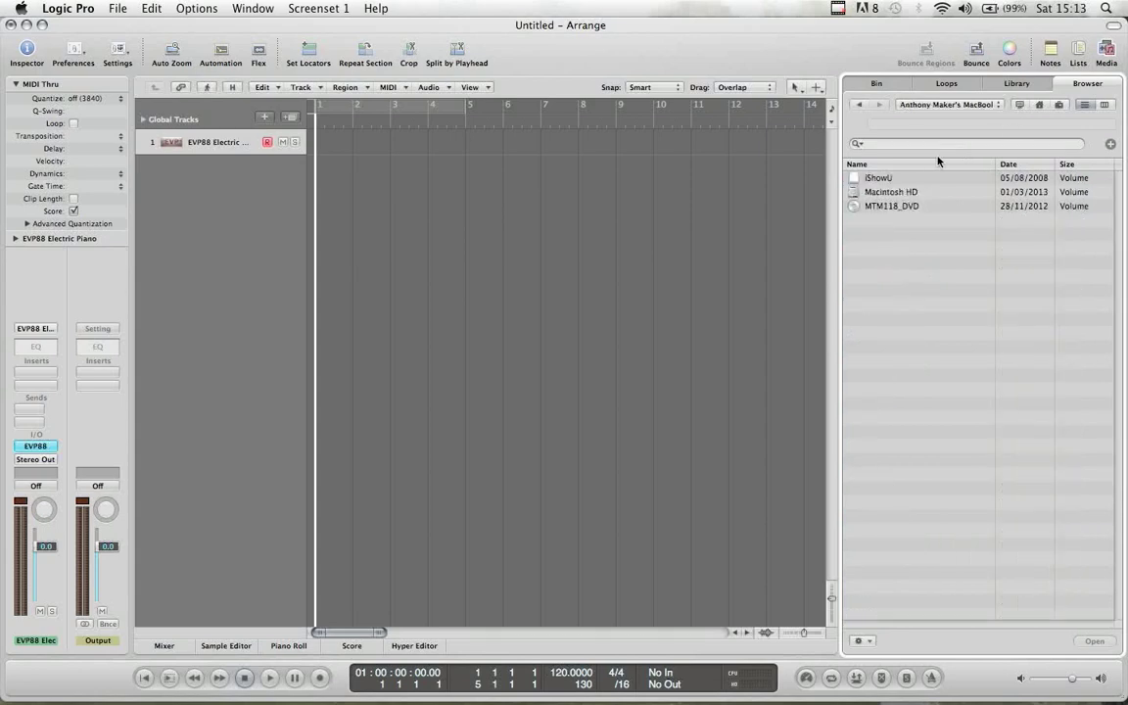
{"action": "left_click", "coordinate": [916, 144]}
{"action": "type", "text": "Tem"}
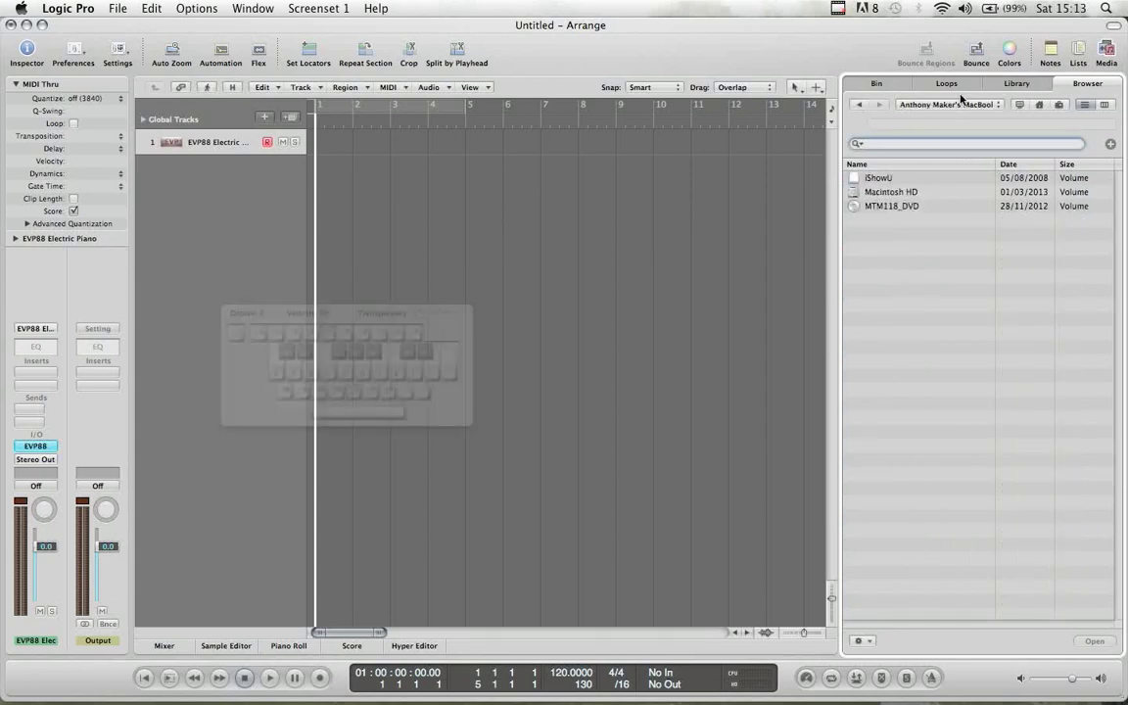
{"action": "type", "text": "plate"}
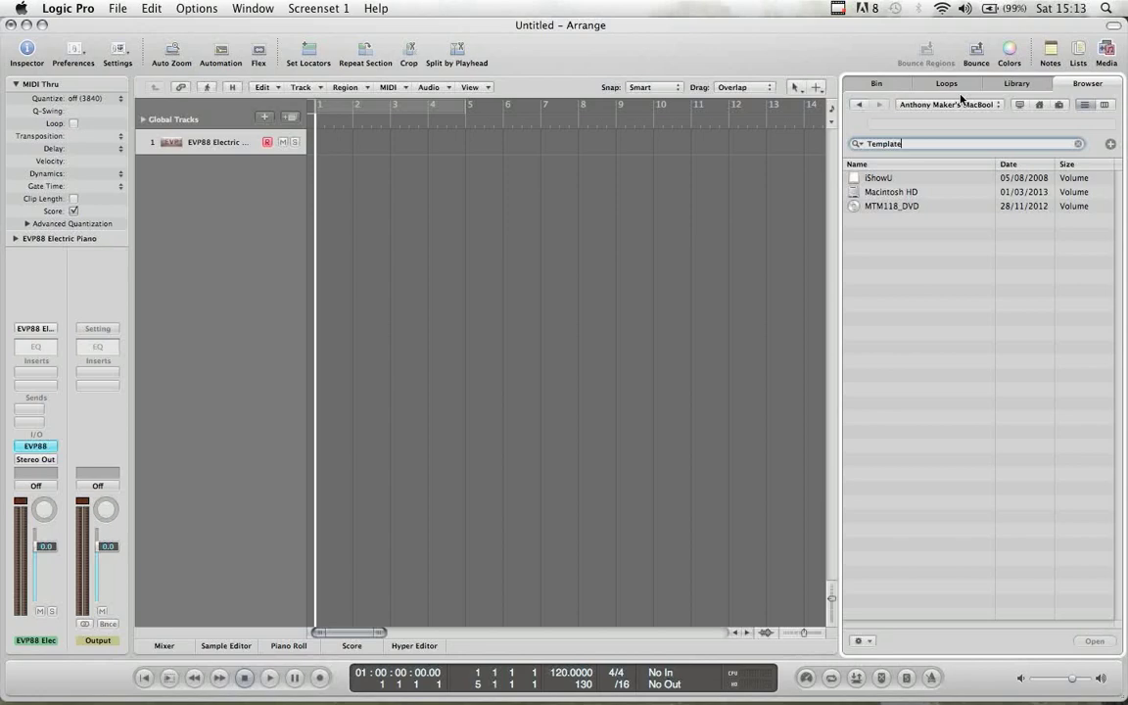
{"action": "key", "text": "Return"}
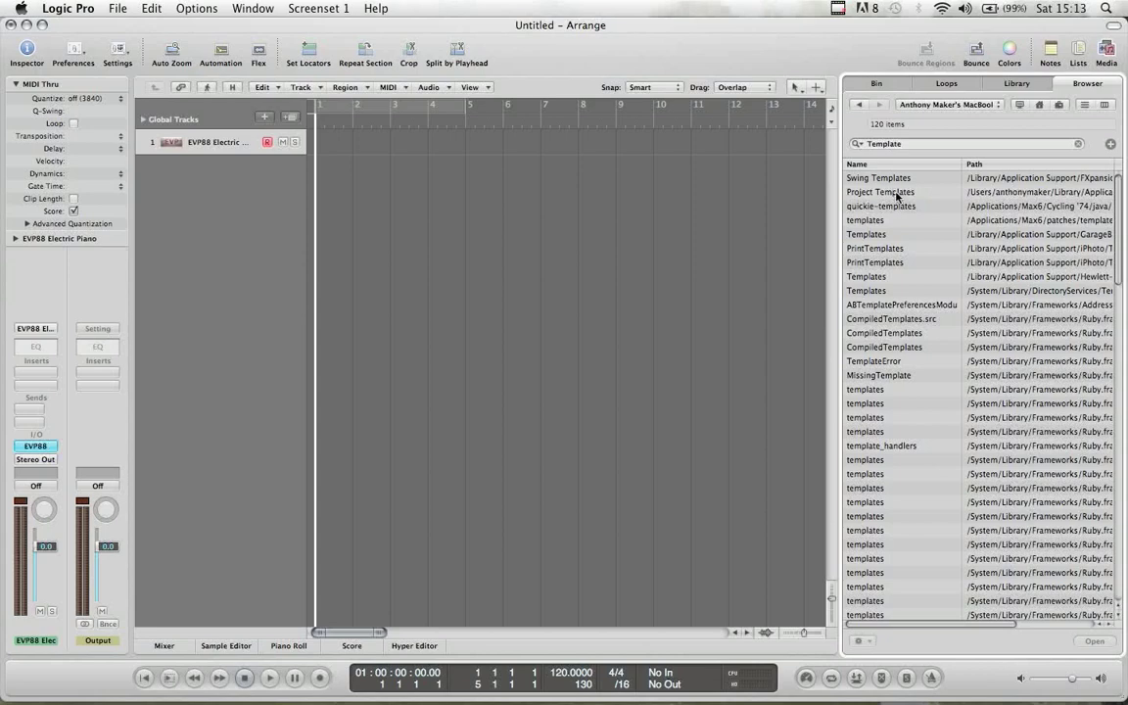
{"action": "double_click", "coordinate": [895, 193]}
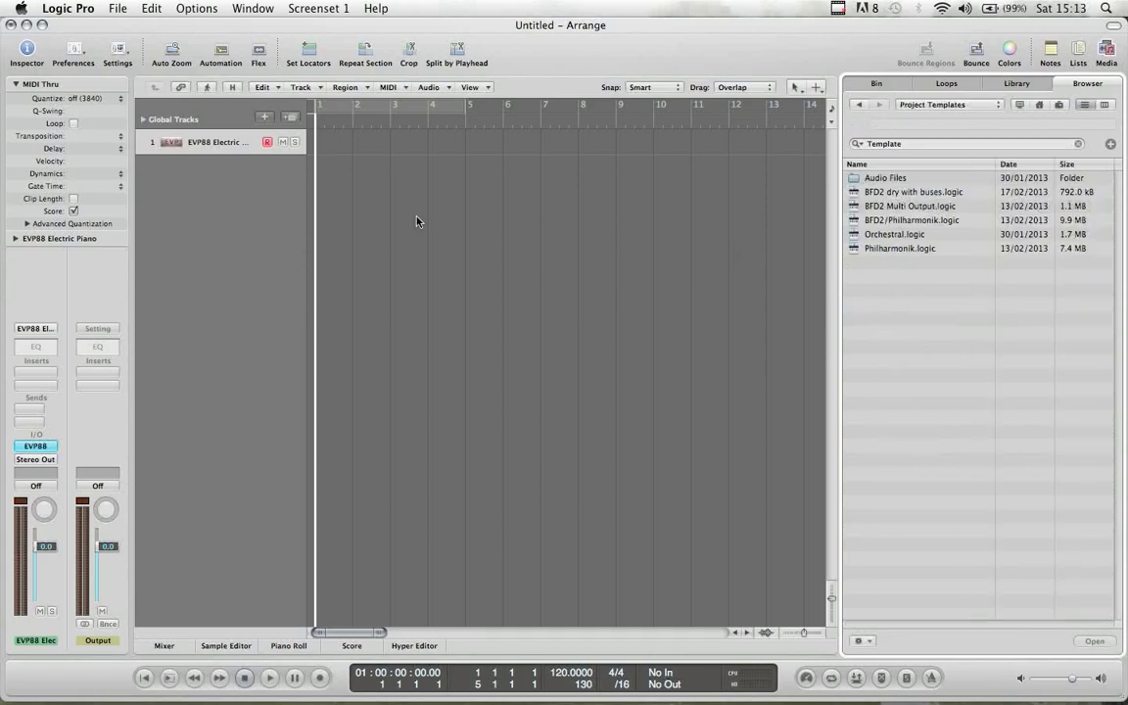
{"action": "left_click", "coordinate": [883, 251]}
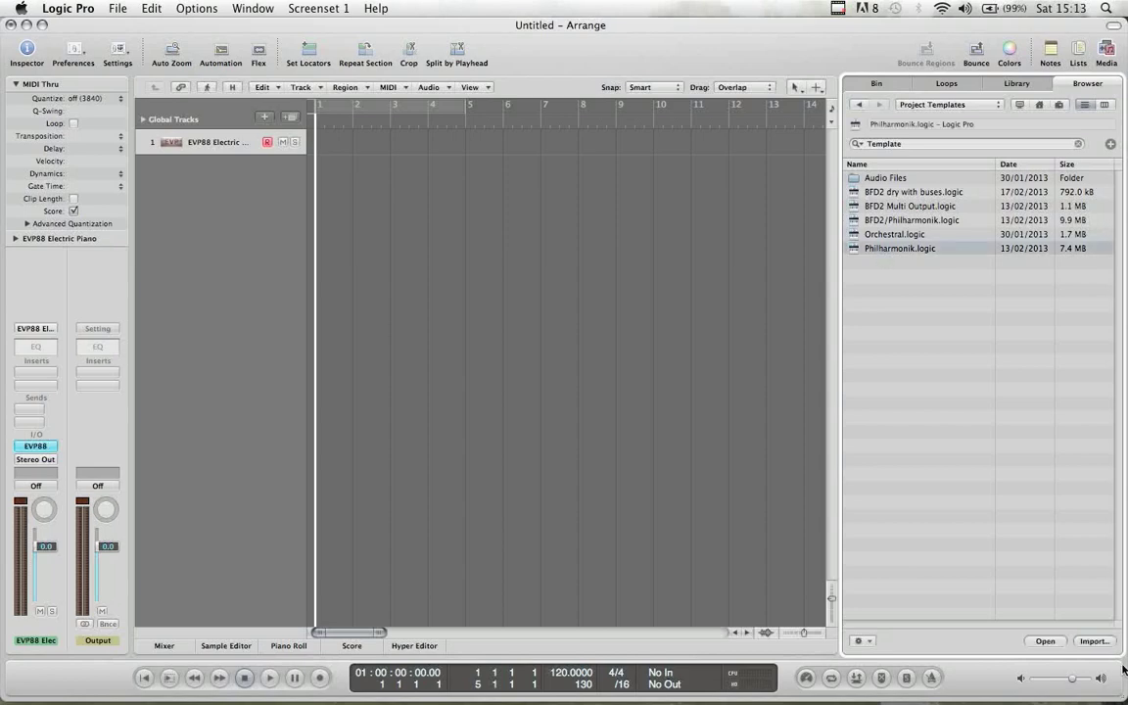
{"action": "left_click", "coordinate": [1099, 642]}
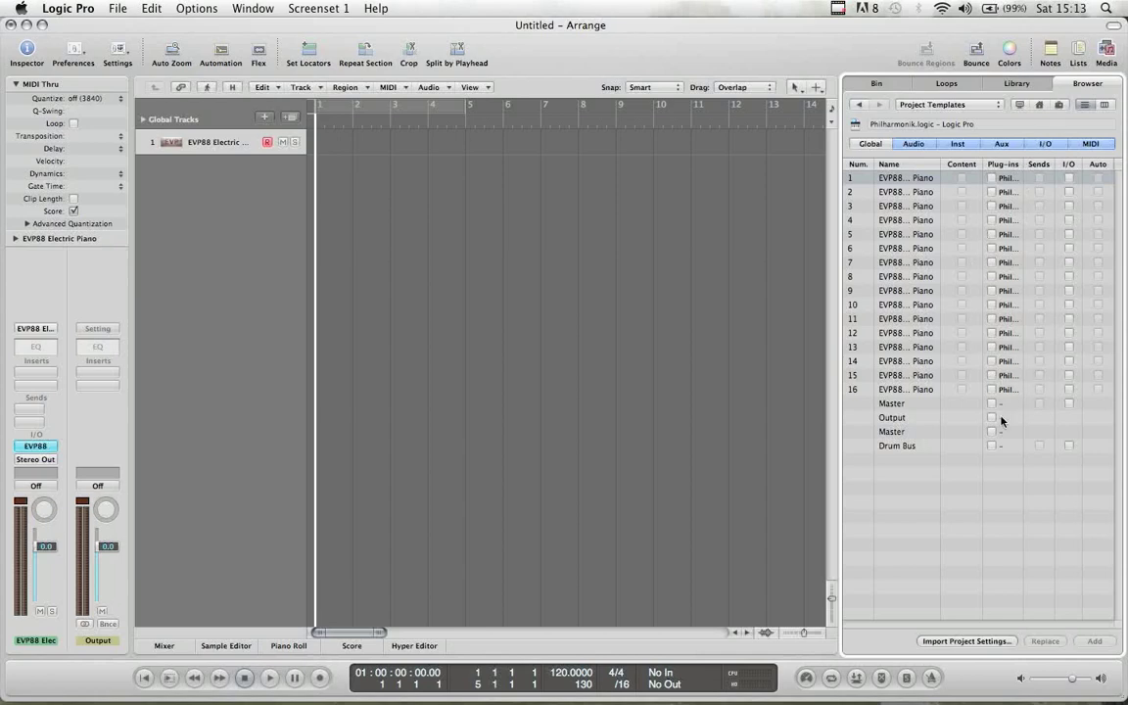
- Tick the Plug-ins box for all 16 template tracks and add them to the project
{"action": "left_click", "coordinate": [990, 179]}
{"action": "left_click", "coordinate": [990, 192]}
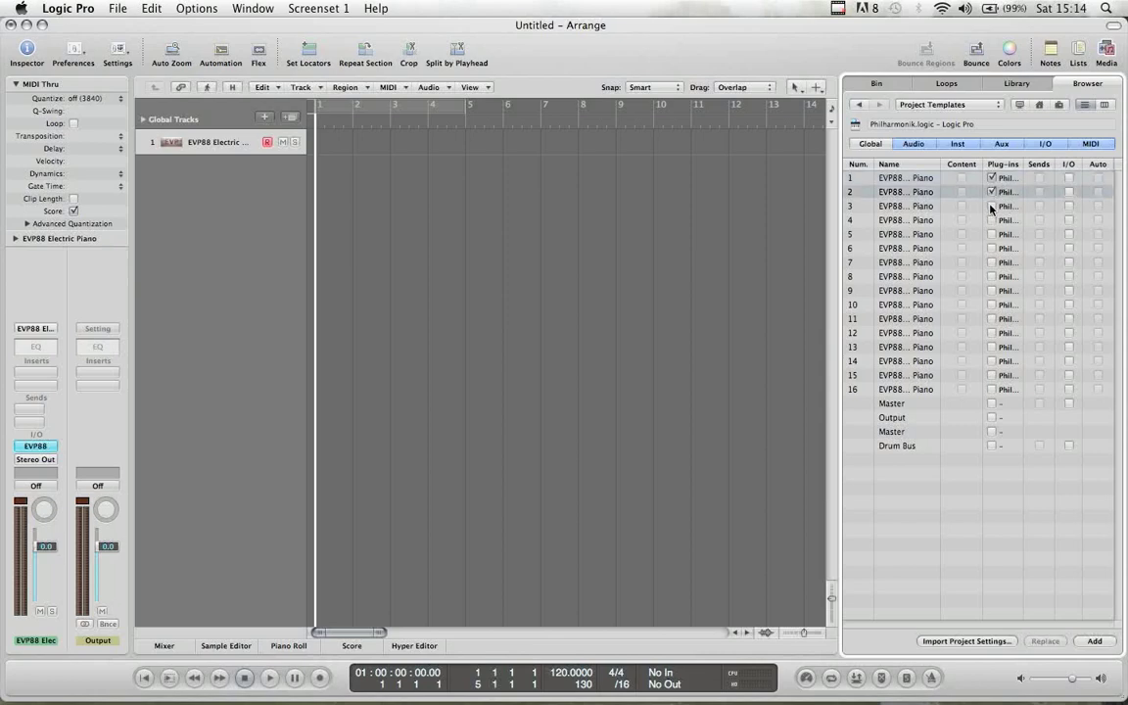
{"action": "left_click", "coordinate": [991, 205]}
{"action": "left_click", "coordinate": [991, 220]}
{"action": "left_click", "coordinate": [991, 234]}
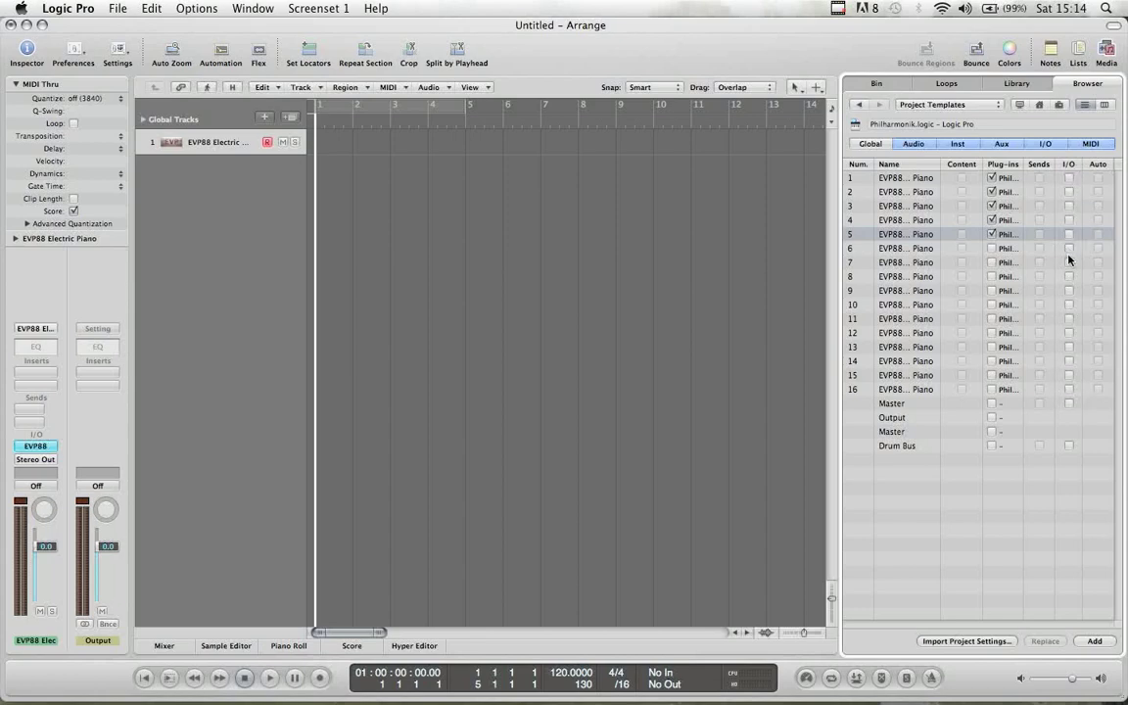
{"action": "left_click", "coordinate": [990, 248]}
{"action": "left_click", "coordinate": [991, 262]}
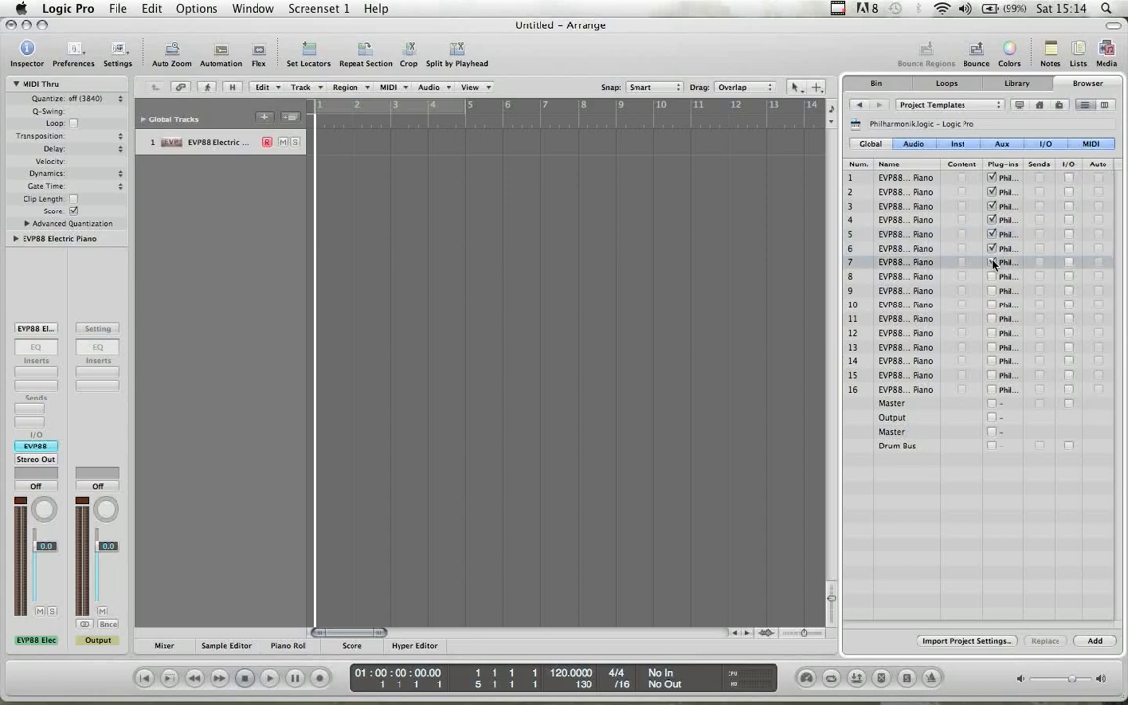
{"action": "left_click", "coordinate": [991, 276]}
{"action": "left_click", "coordinate": [990, 290]}
{"action": "left_click", "coordinate": [991, 304]}
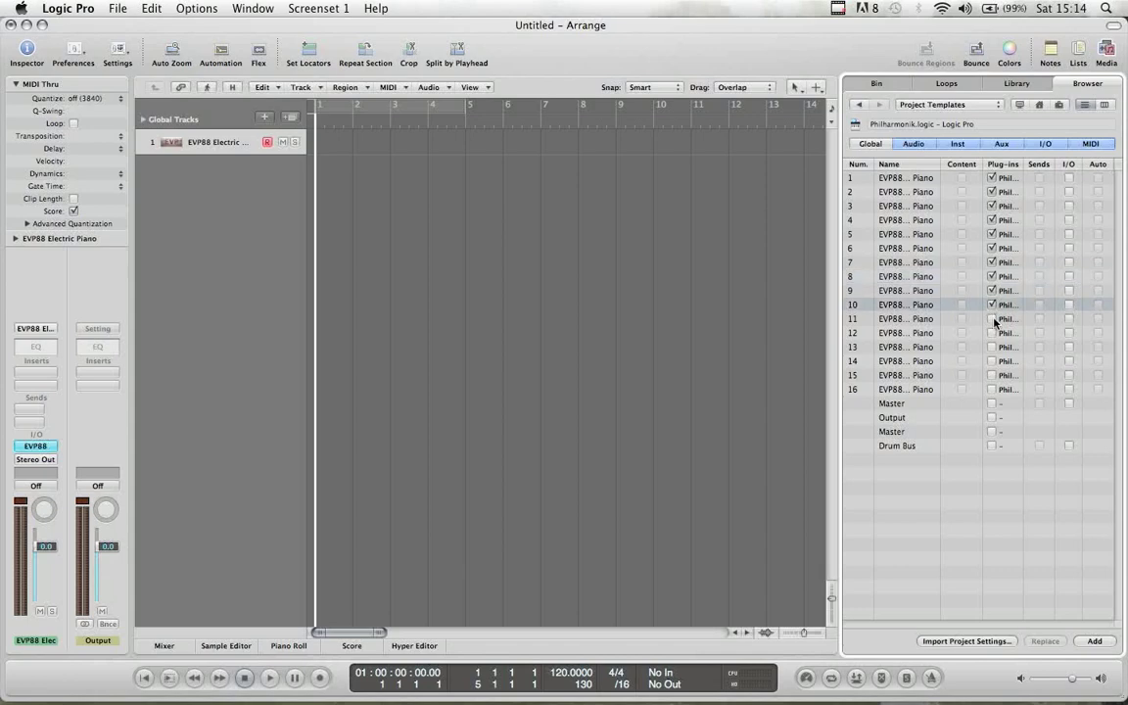
{"action": "left_click", "coordinate": [990, 318]}
{"action": "left_click", "coordinate": [991, 333]}
{"action": "left_click", "coordinate": [991, 347]}
{"action": "left_click", "coordinate": [991, 361]}
{"action": "left_click", "coordinate": [991, 375]}
{"action": "left_click", "coordinate": [990, 388]}
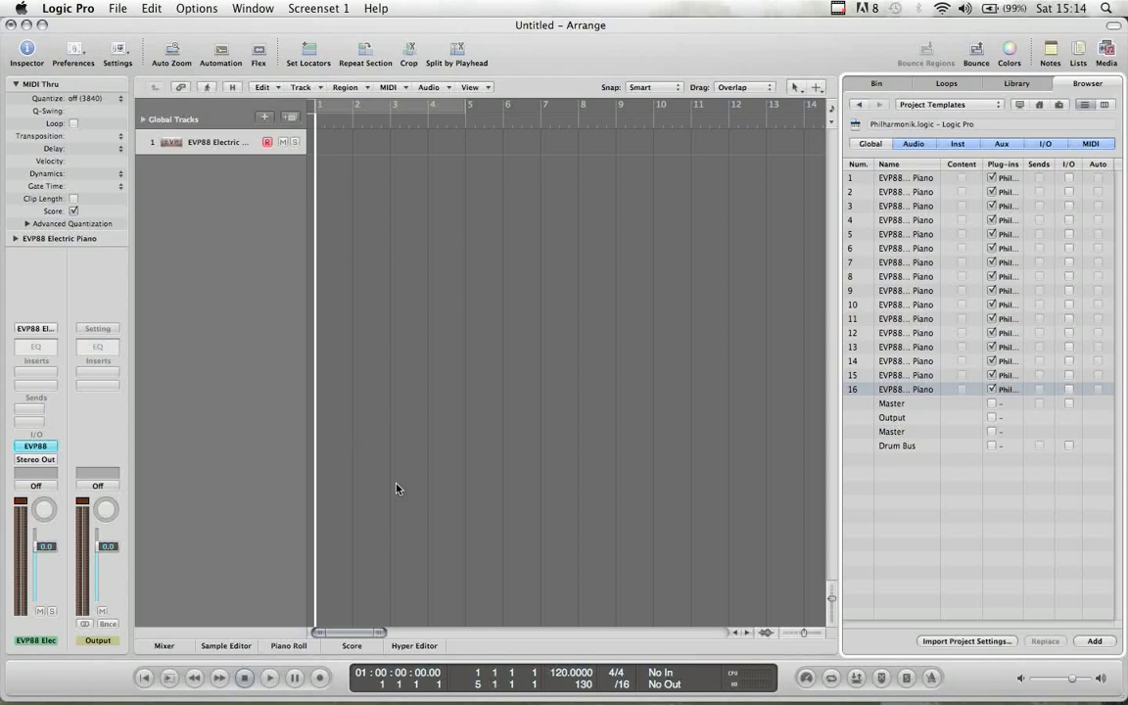
{"action": "left_click", "coordinate": [1093, 641]}
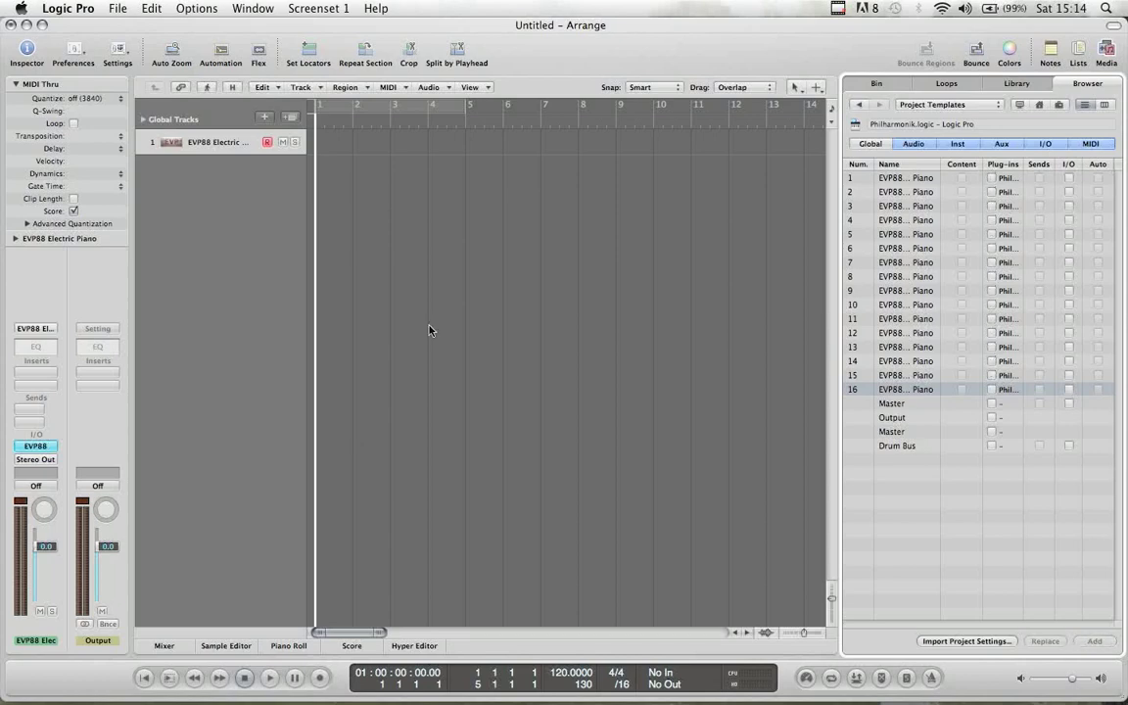
- In the Inspector, verify distinct MIDI channels on imported tracks 2, 3, 4, 7, 10 and 13
{"action": "left_click", "coordinate": [200, 189]}
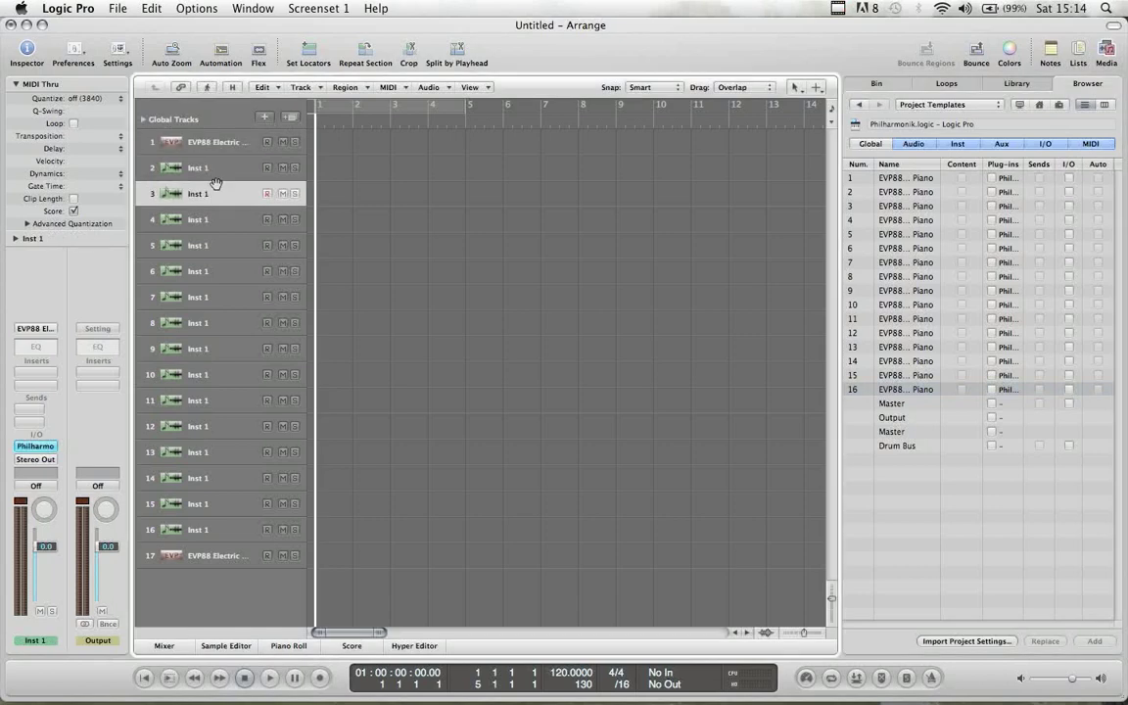
{"action": "left_click", "coordinate": [16, 238]}
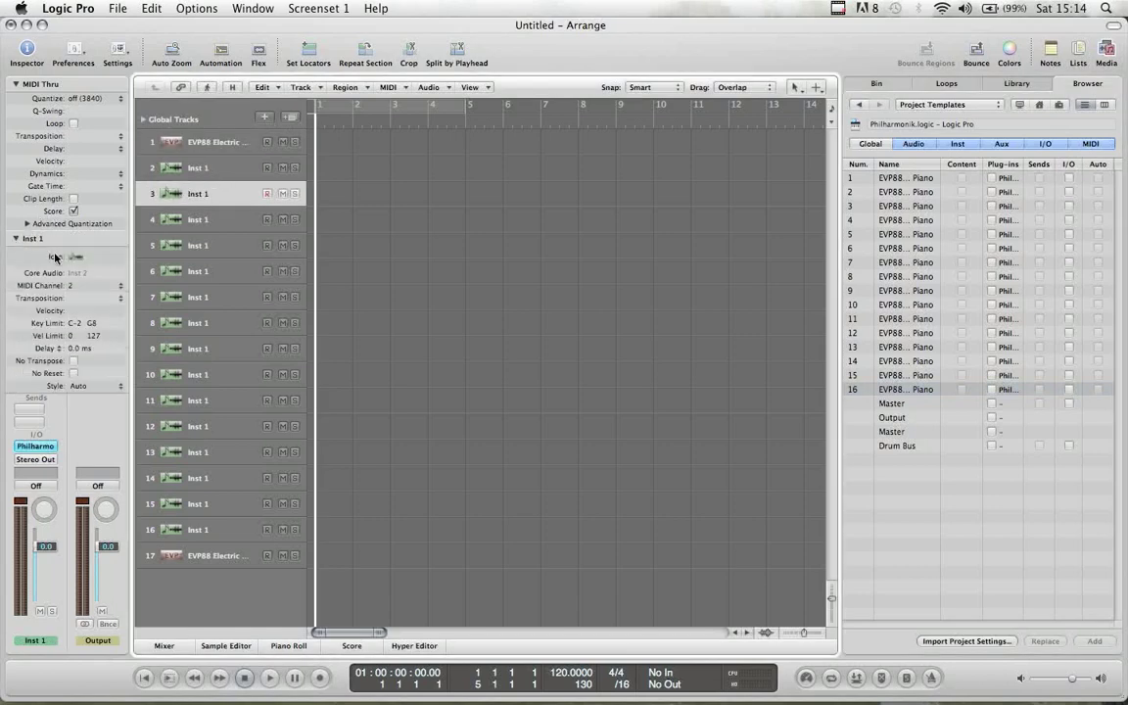
{"action": "left_click", "coordinate": [184, 175]}
{"action": "left_click", "coordinate": [191, 226]}
{"action": "left_click", "coordinate": [196, 297]}
{"action": "left_click", "coordinate": [201, 375]}
{"action": "left_click", "coordinate": [196, 454]}
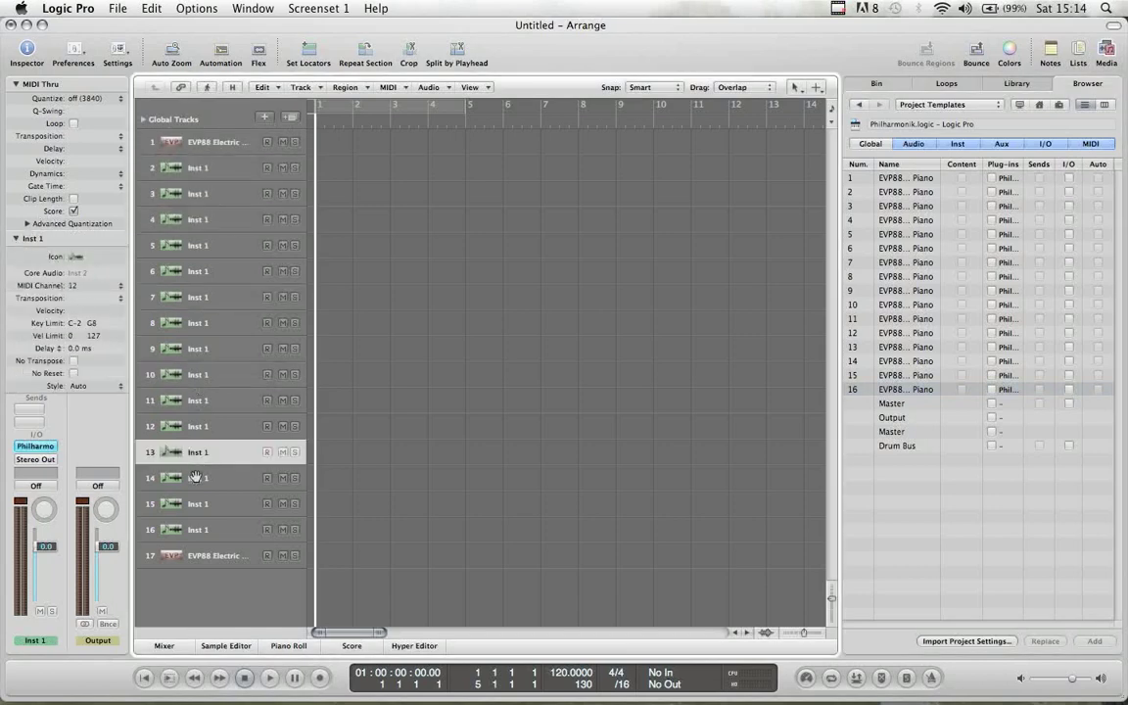
{"action": "left_click", "coordinate": [15, 238]}
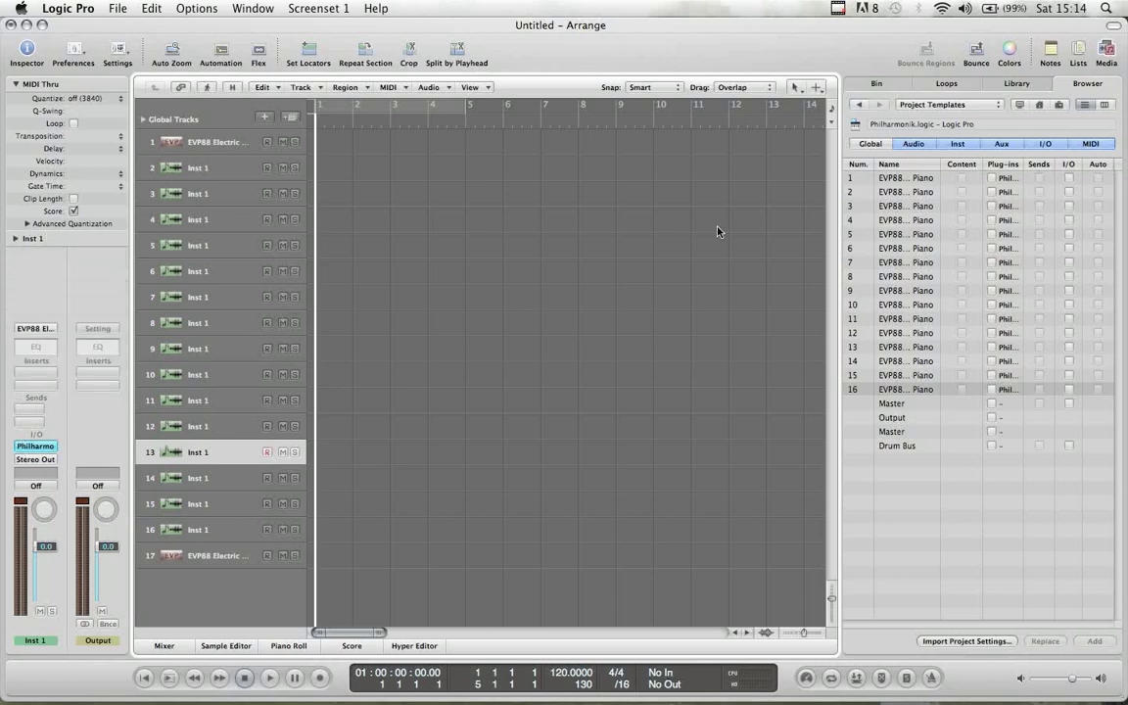